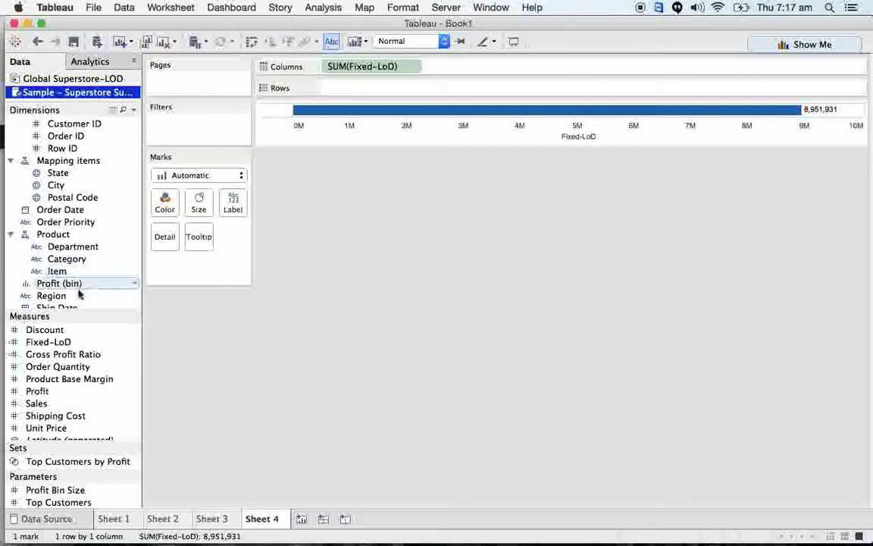
Step: Add Region to Rows so Central, East, South and West bars each read 8,951,931
left_click_drag(80, 296, 372, 91)
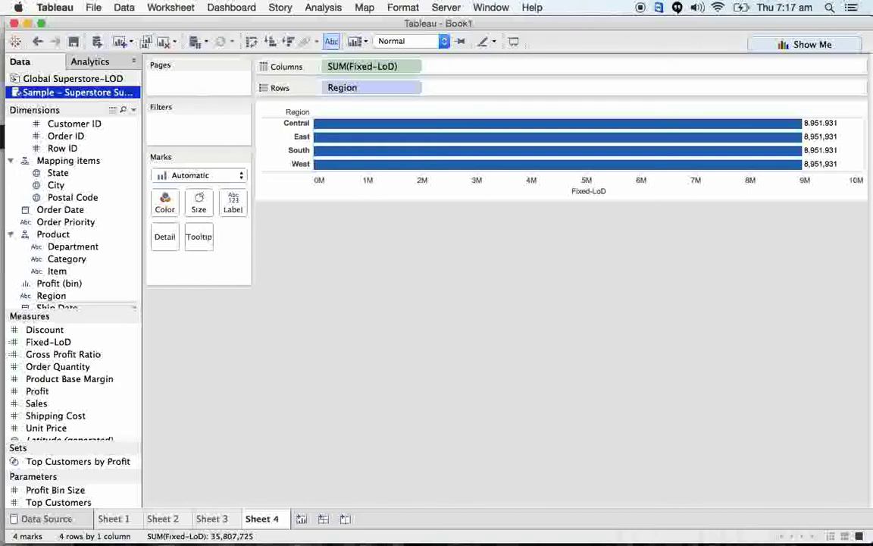
Step: Review the Fixed-LoD formula {FIXED [Department]:SUM([Sales])}, highlighting its SUM([Sales]) part, then close it
left_click(136, 344)
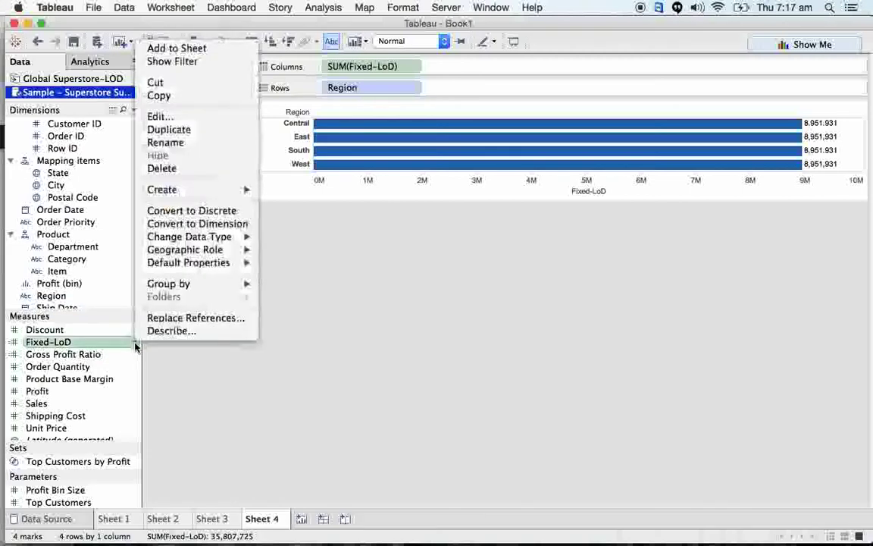
left_click(186, 116)
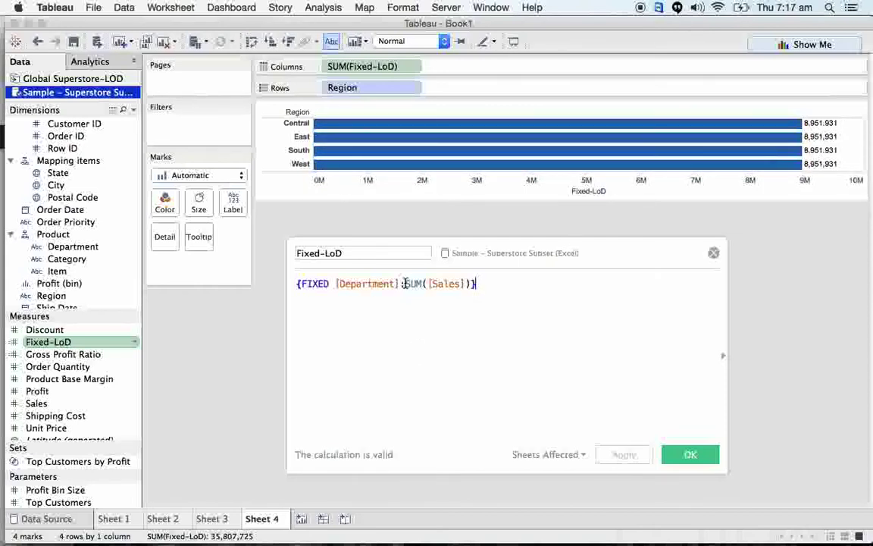
left_click_drag(404, 284, 472, 283)
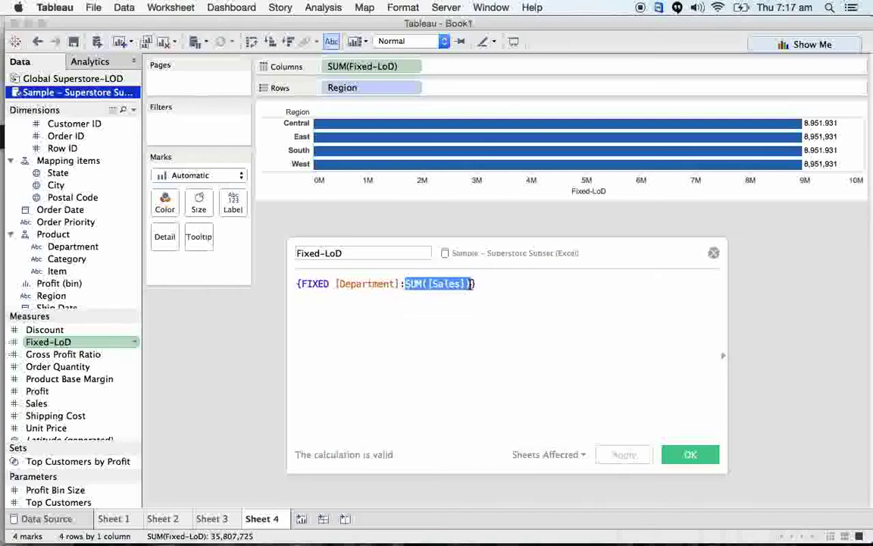
left_click(714, 254)
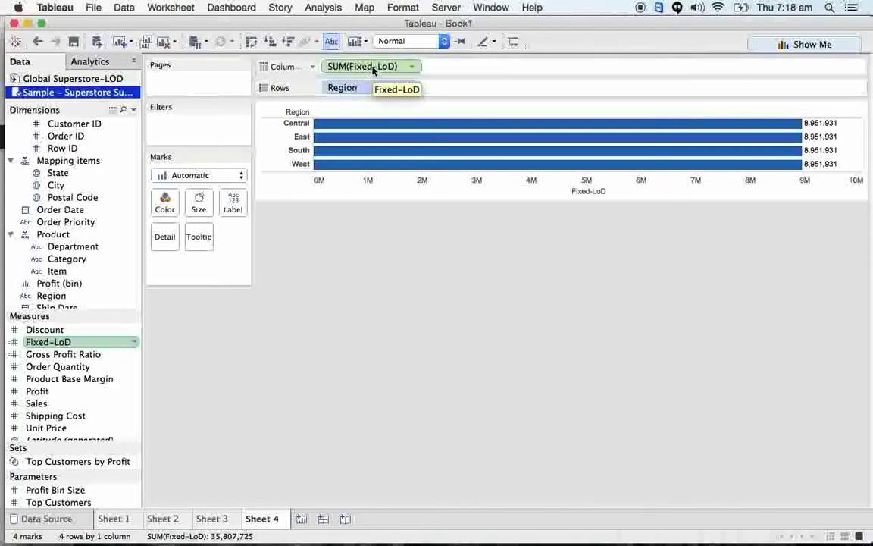
Step: Add a new blank worksheet, Sheet 5
mouse_move(419, 156)
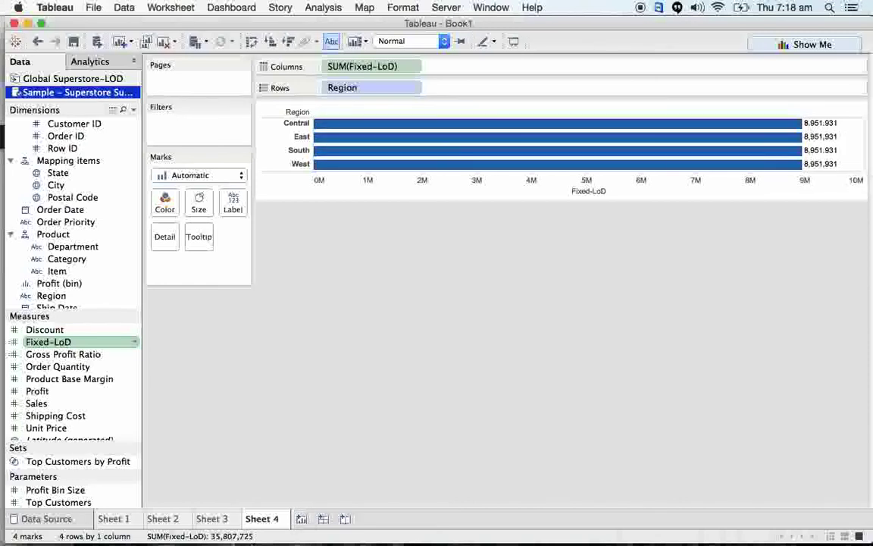
left_click(301, 519)
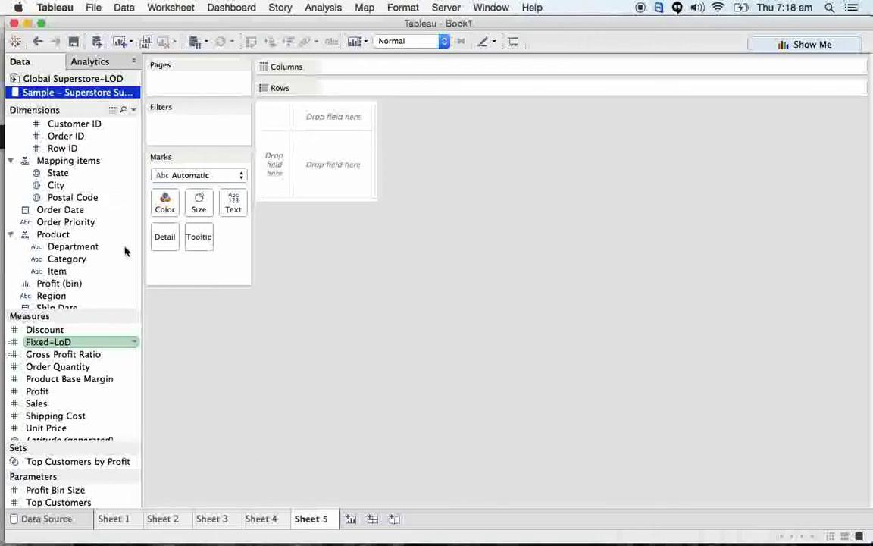
Step: Show total Sales of $8,951,931 as text on Sheet 5, then return to Sheet 4
double_click(338, 73)
type("sal")
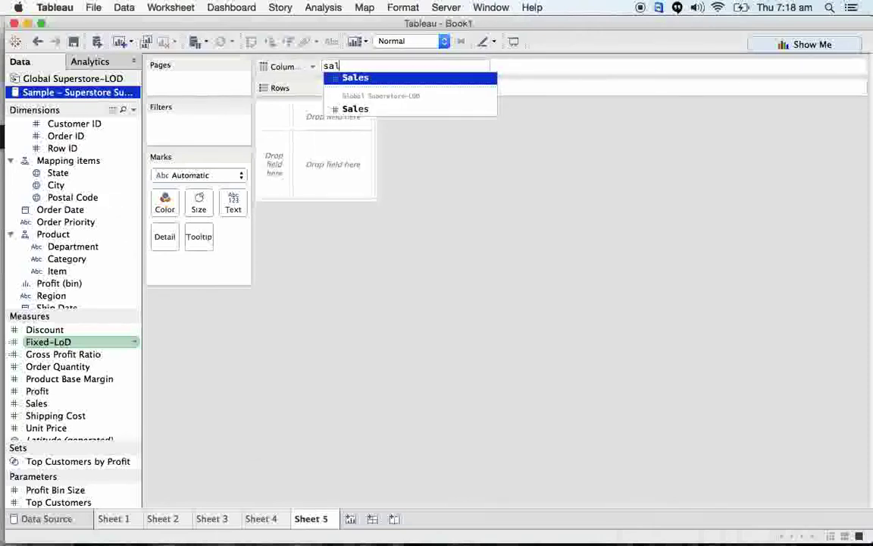
key("Escape")
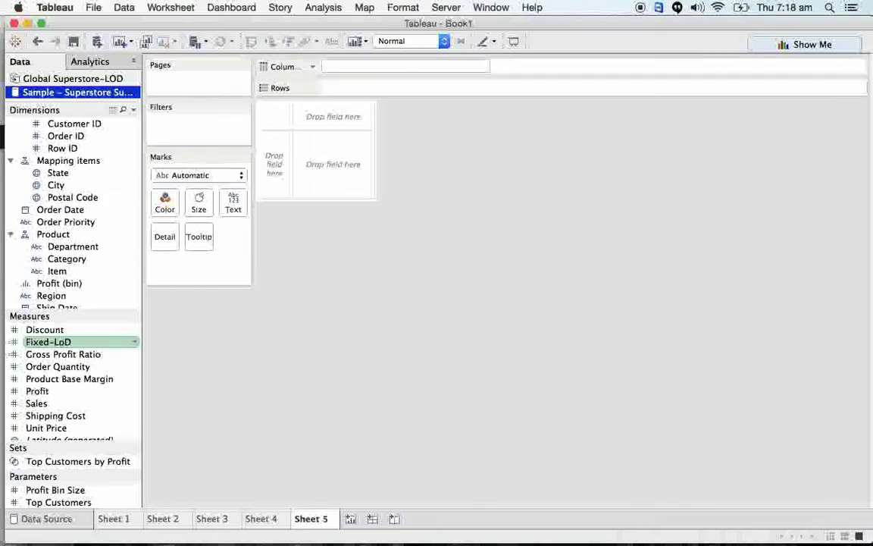
left_click_drag(38, 403, 233, 203)
mouse_move(325, 141)
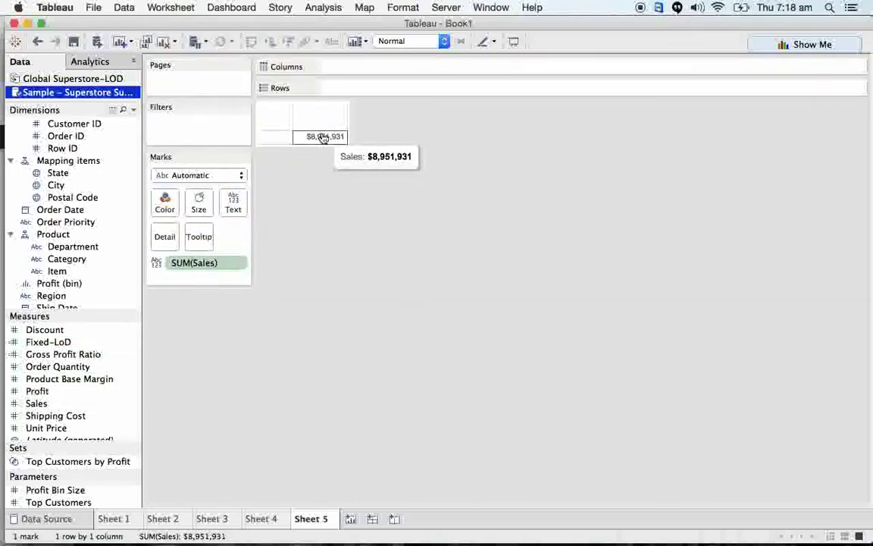
left_click(269, 518)
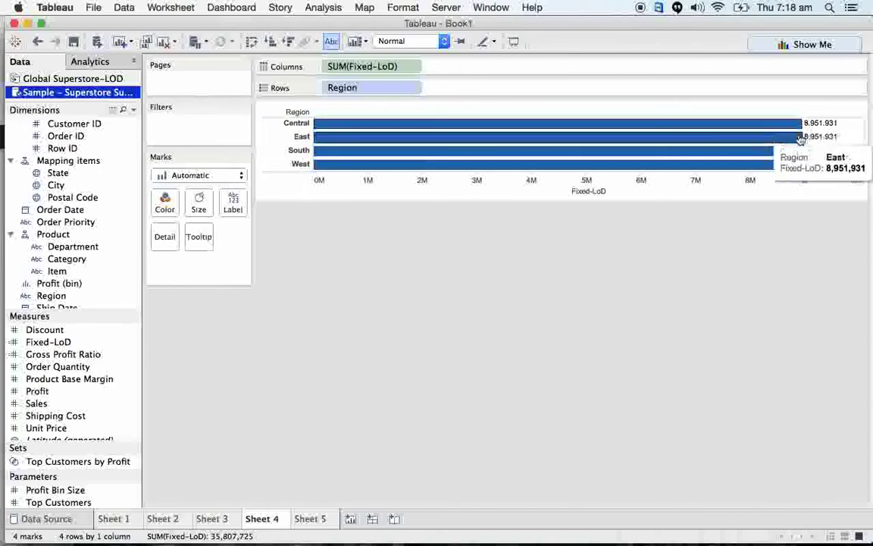
mouse_move(788, 124)
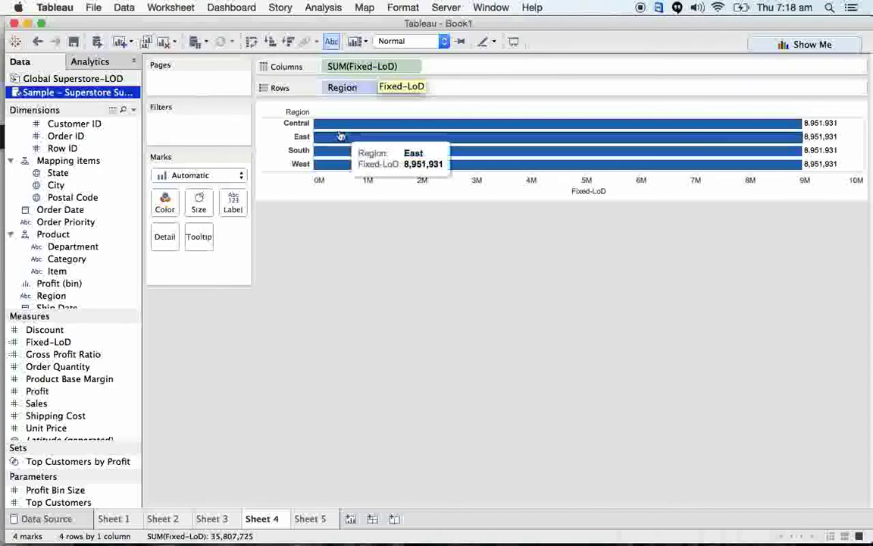
mouse_move(340, 125)
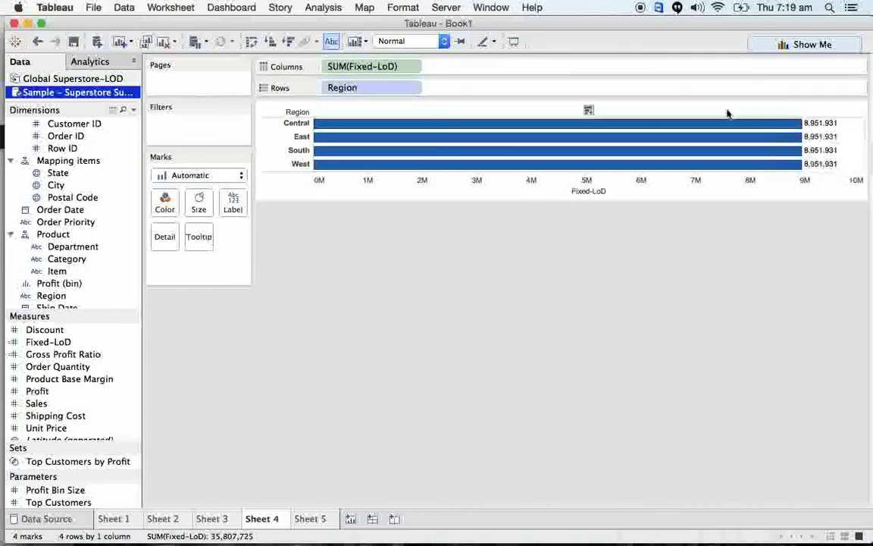
Step: Remove Region and Fixed-LoD from Sheet 4 and start a calculated field named Table Calc
left_click_drag(385, 96, 368, 294)
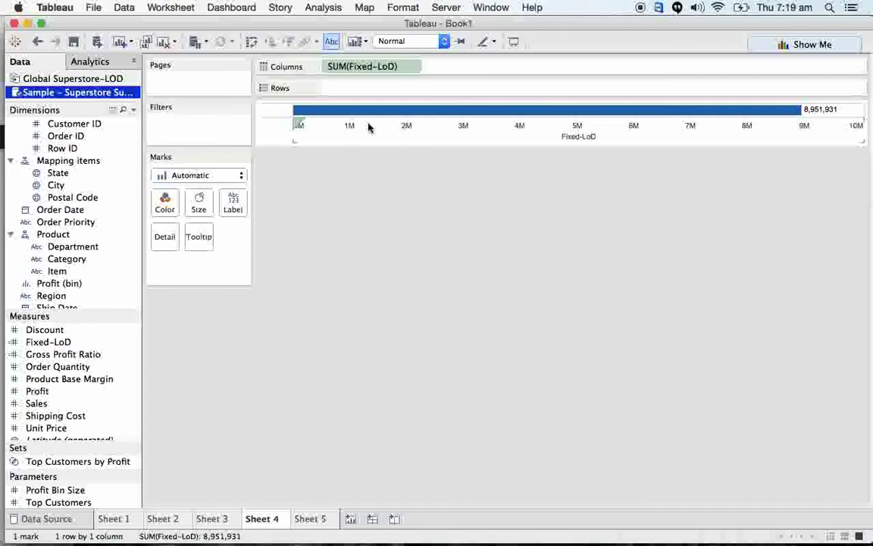
left_click_drag(371, 70, 390, 221)
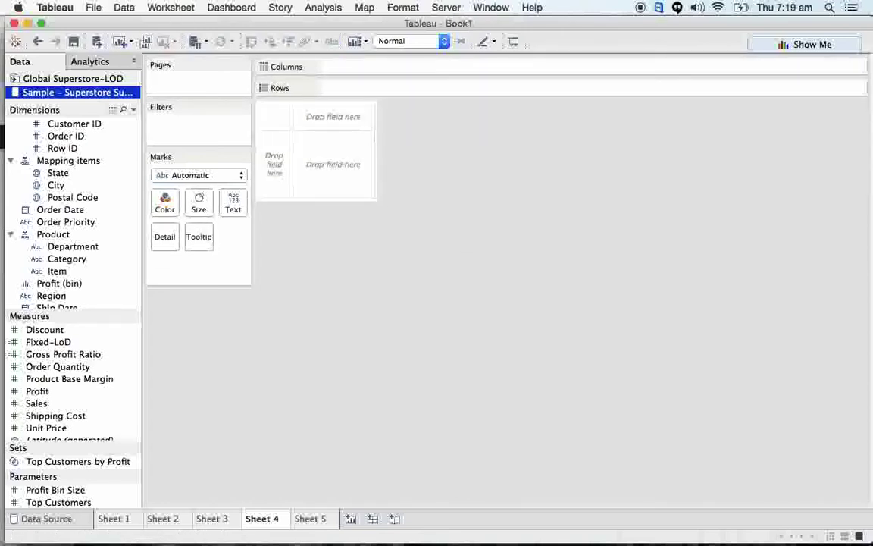
left_click(133, 110)
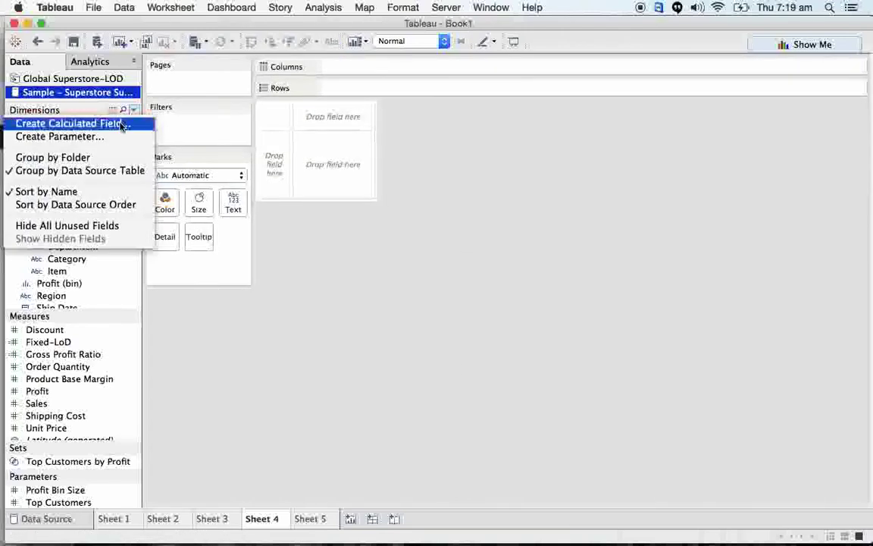
left_click(122, 124)
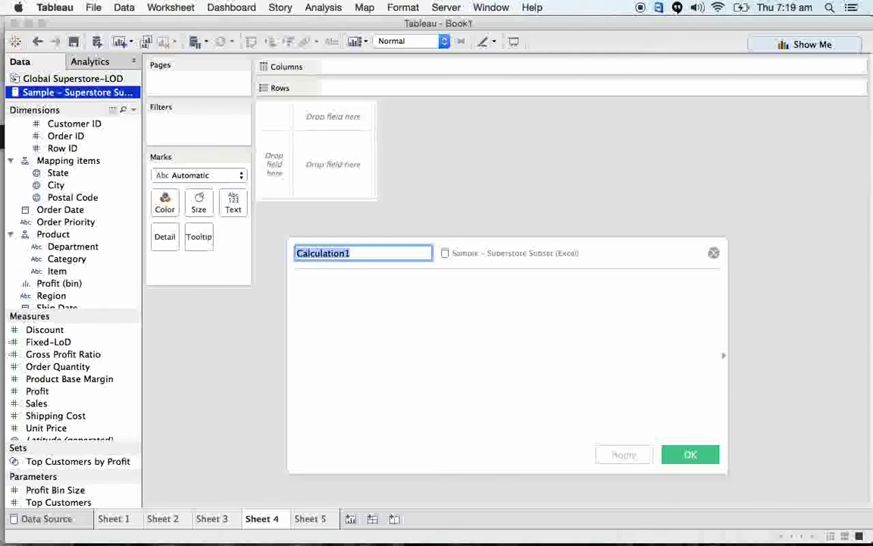
type("Table")
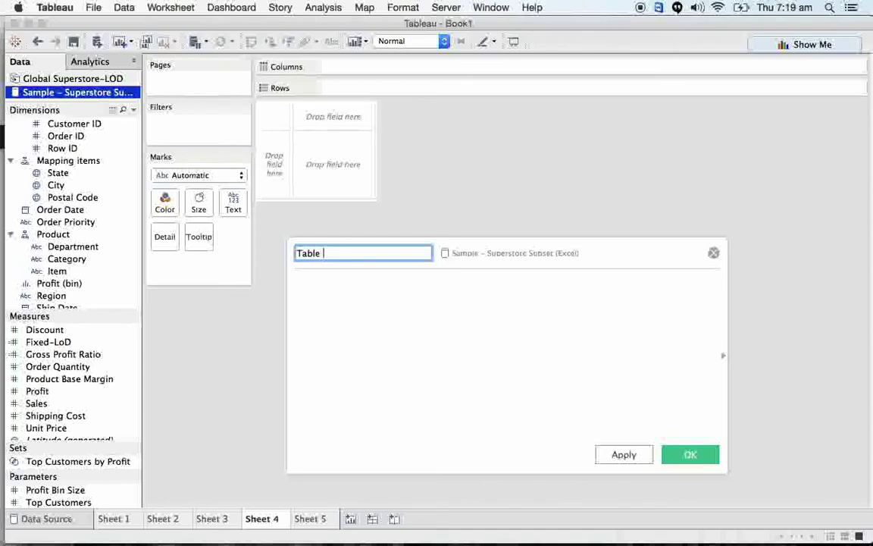
type("a Cacl")
key("Tab")
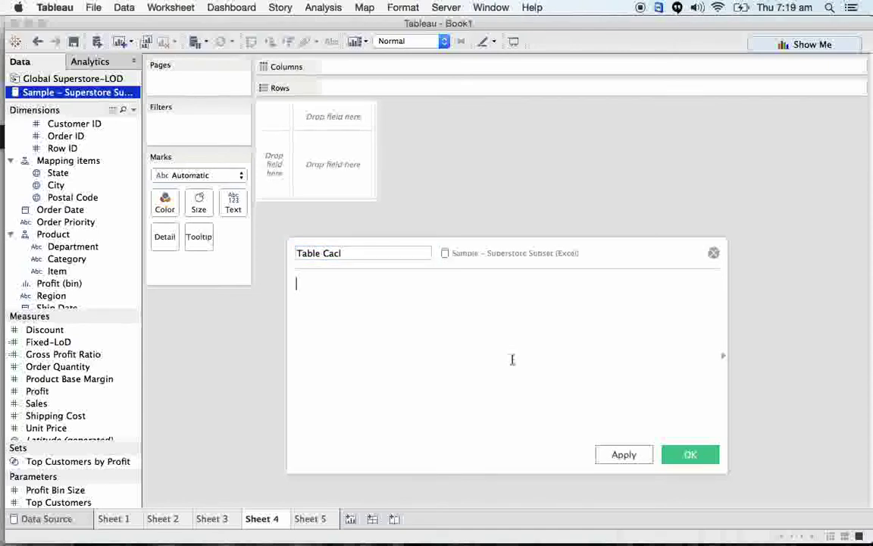
left_click(342, 253)
key("BackSpace")
key("BackSpace")
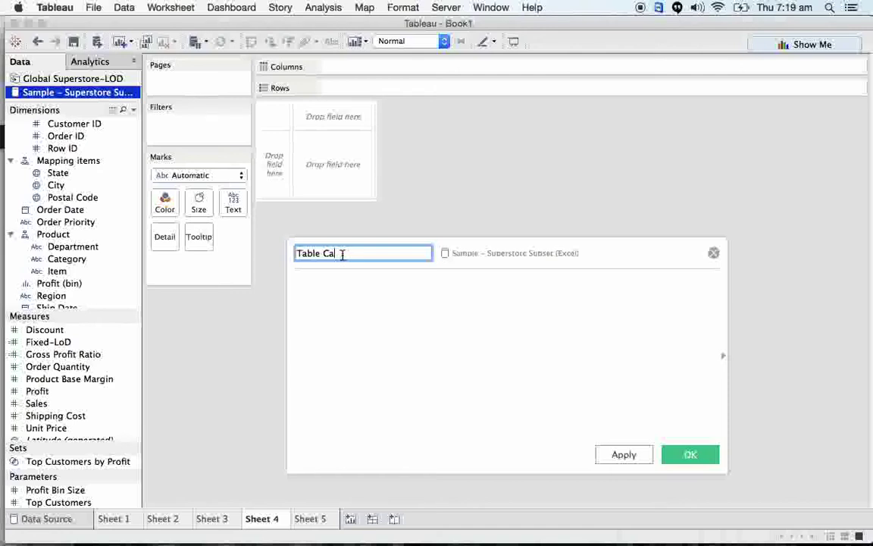
key("Tab")
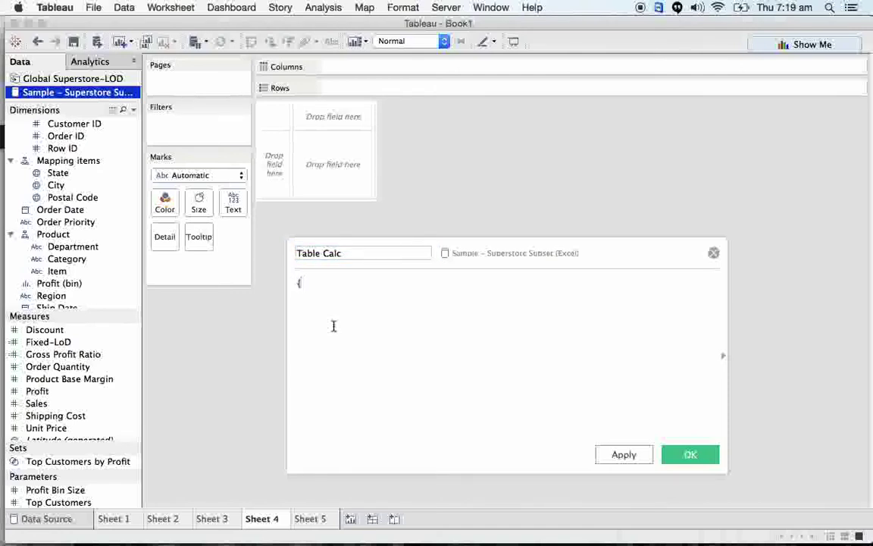
Step: Enter the formula {SUM([Sales])} and save the Table Calc field
key("BackSpace")
type("wind")
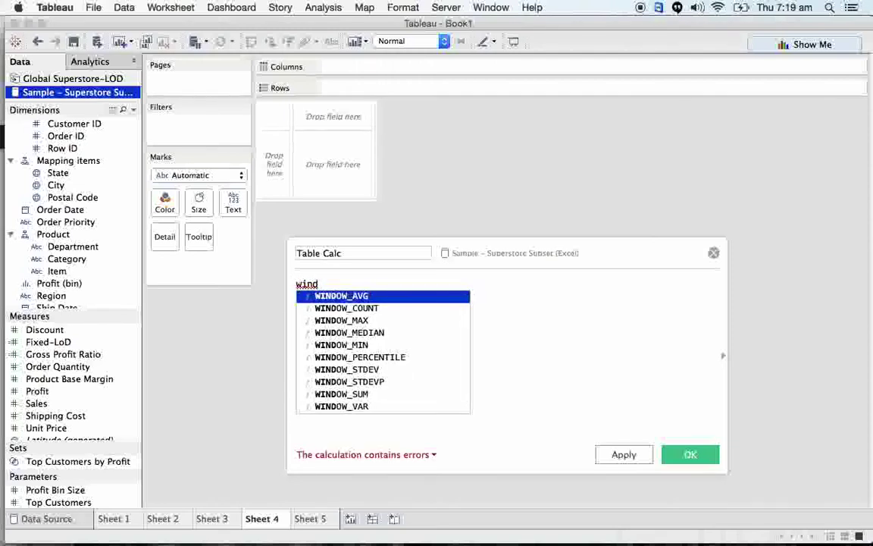
key("BackSpace")
key("BackSpace")
key("BackSpace")
key("BackSpace")
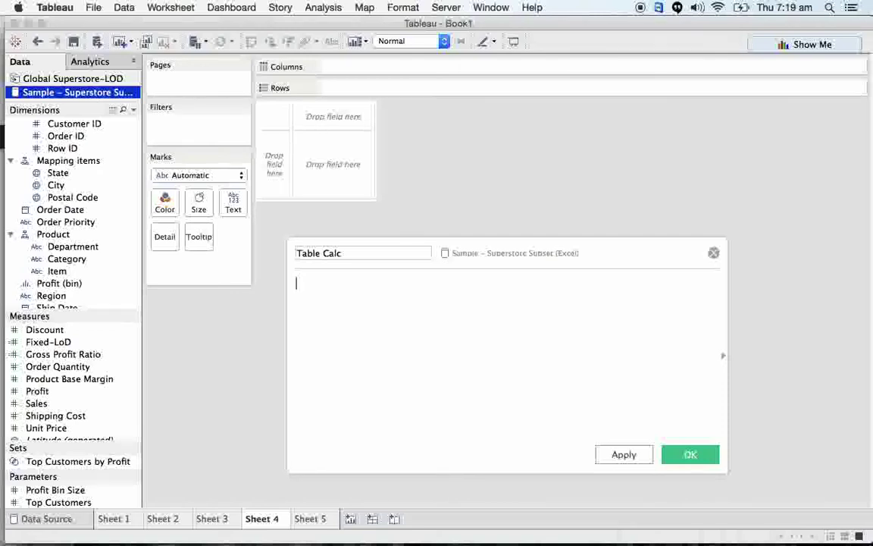
type("{sum")
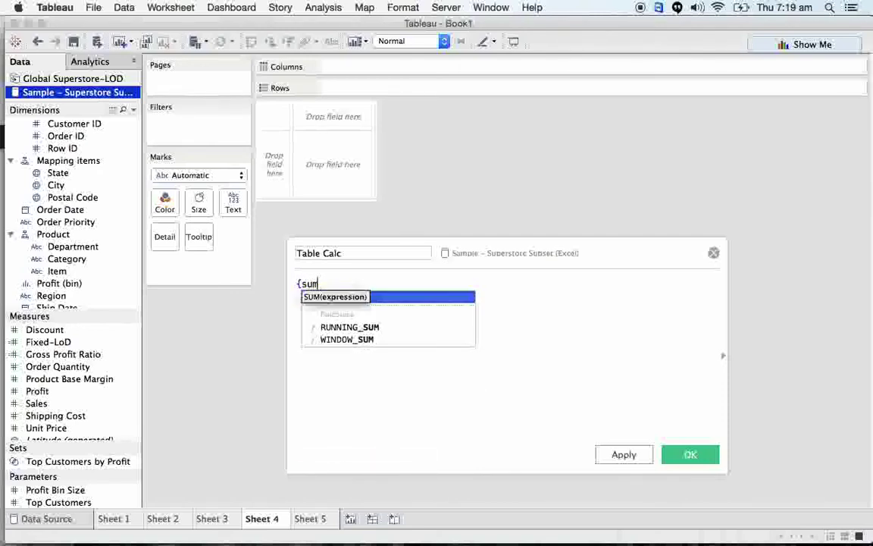
key("Return")
type("sales")
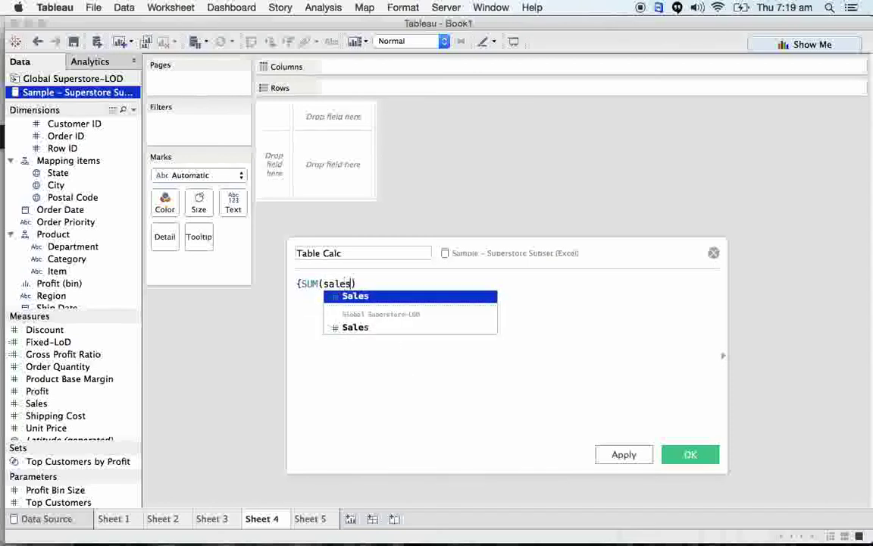
key("Return")
type("}")
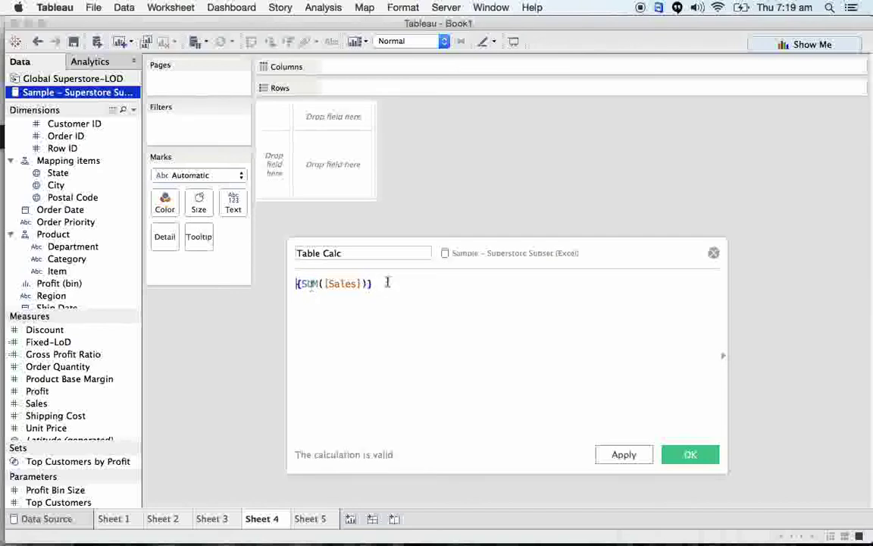
key("super+a")
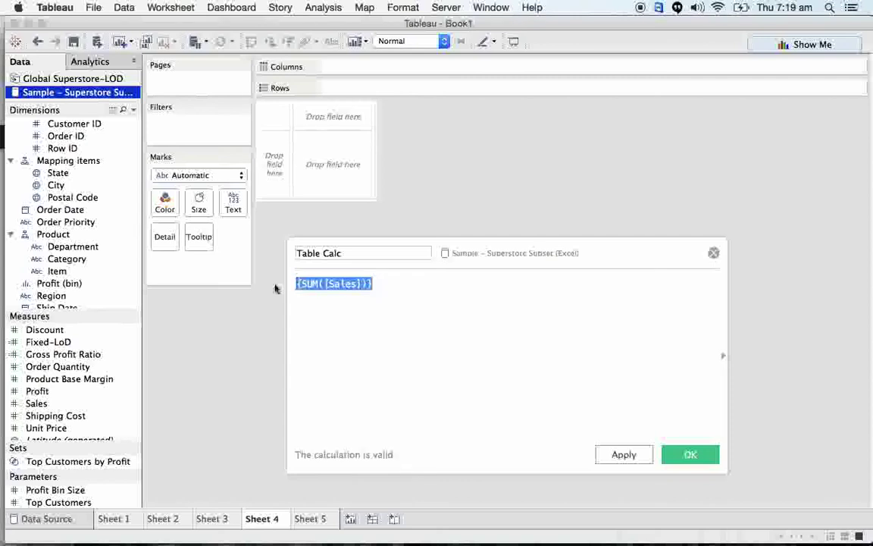
left_click(673, 419)
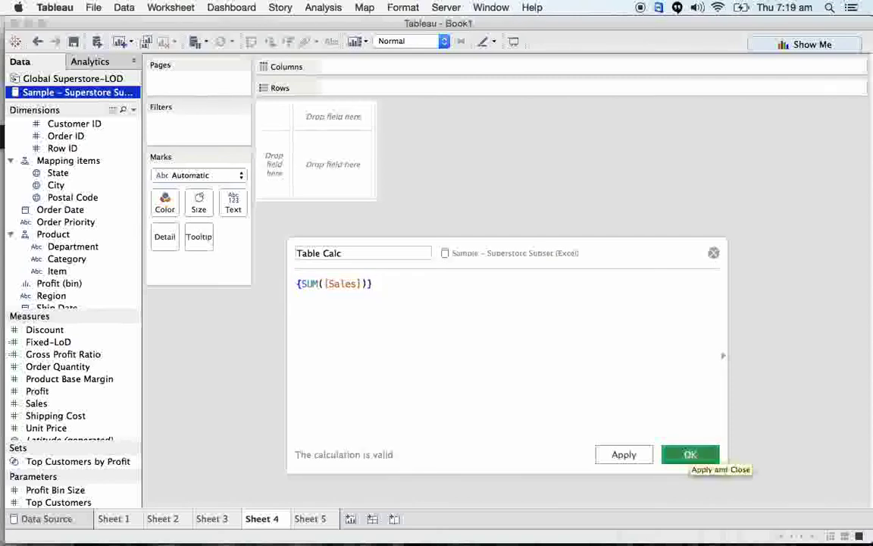
left_click(689, 454)
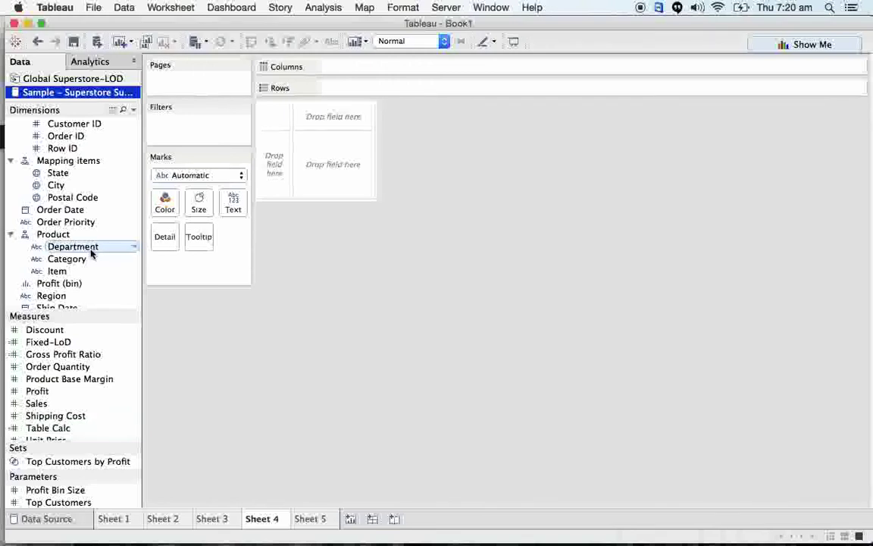
Step: Plot SUM(Table Calc) by Department, with Furniture, Office Supplies and Technology each at 8,951,931
left_click_drag(91, 253, 413, 91)
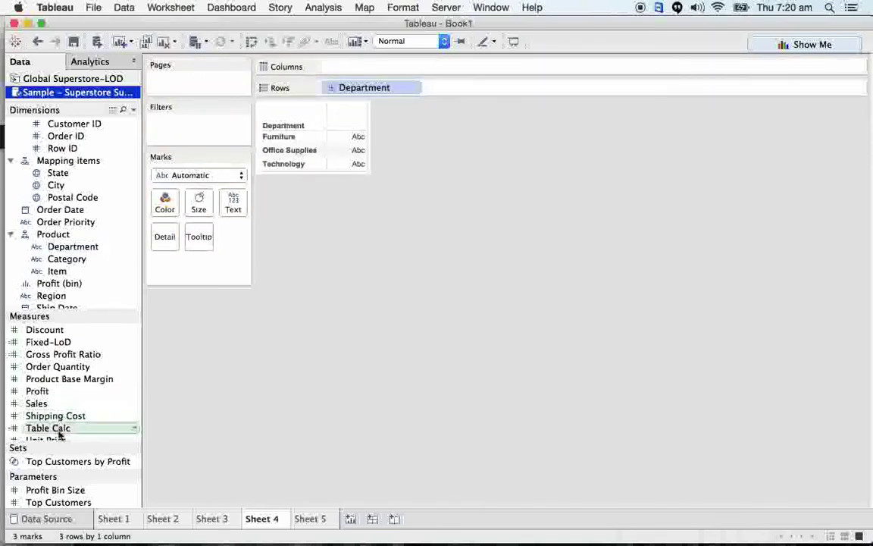
left_click_drag(59, 434, 340, 66)
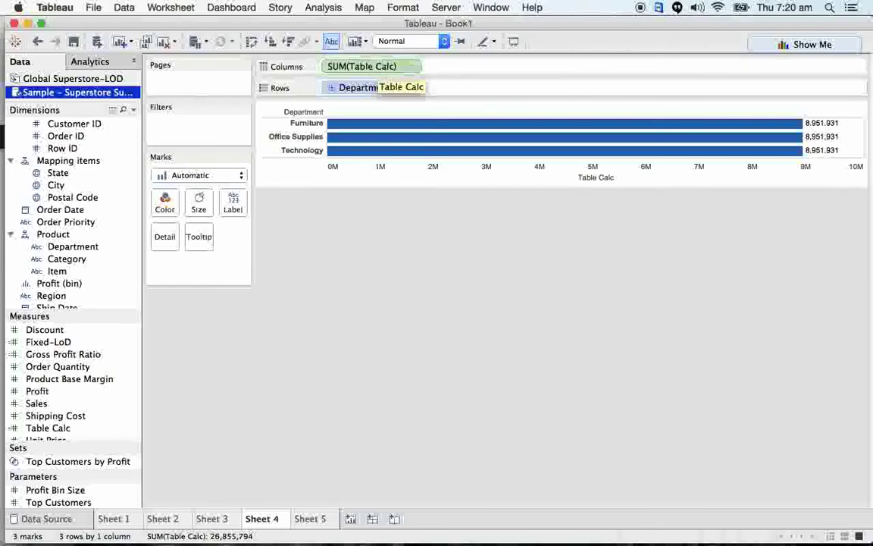
Step: Start a new calculated field named Window
left_click(133, 111)
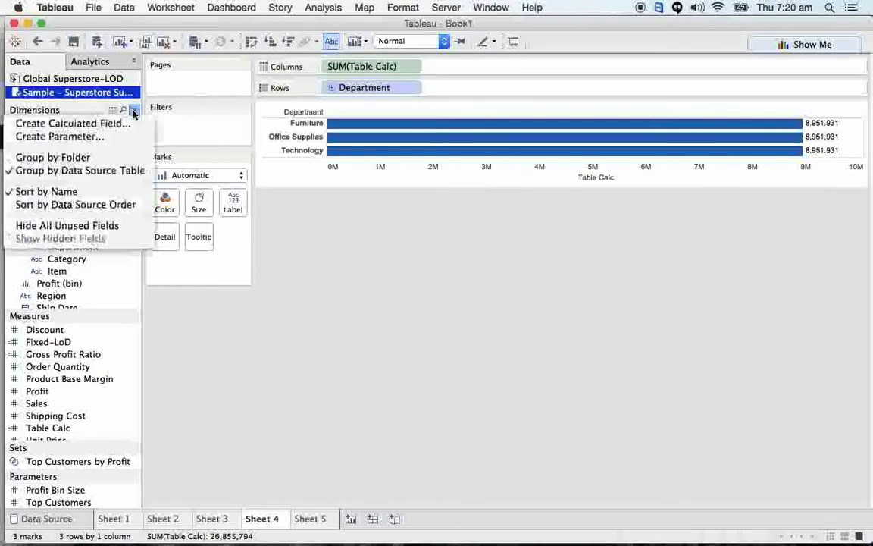
left_click(126, 123)
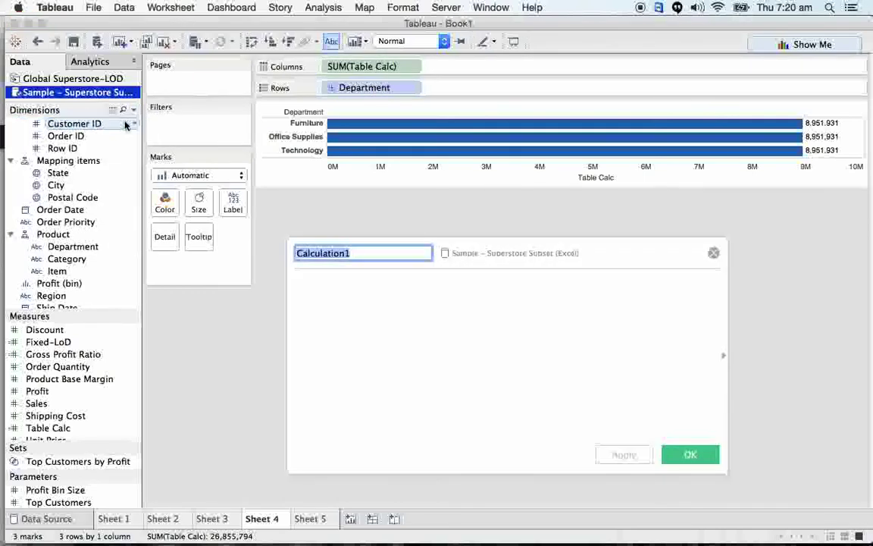
type("Window")
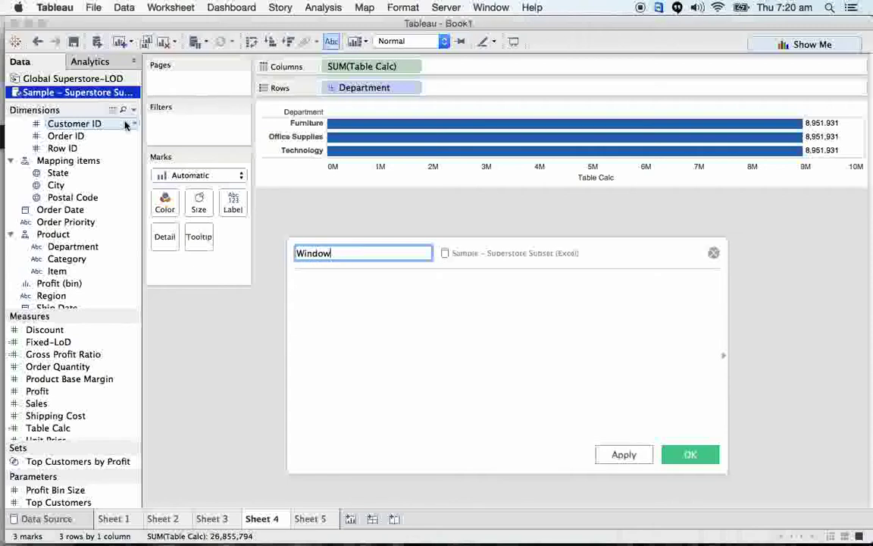
key("Tab")
Step: Define Window as WINDOW_SUM(SUM([Sales])) and save it
type("Wind")
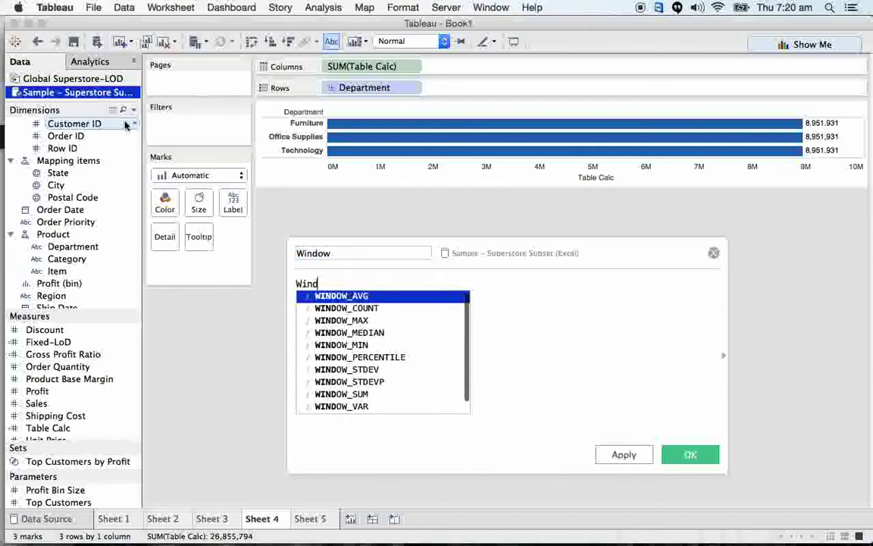
key("Down")
key("Down")
key("Down")
key("Down")
key("Down")
key("Down")
key("Down")
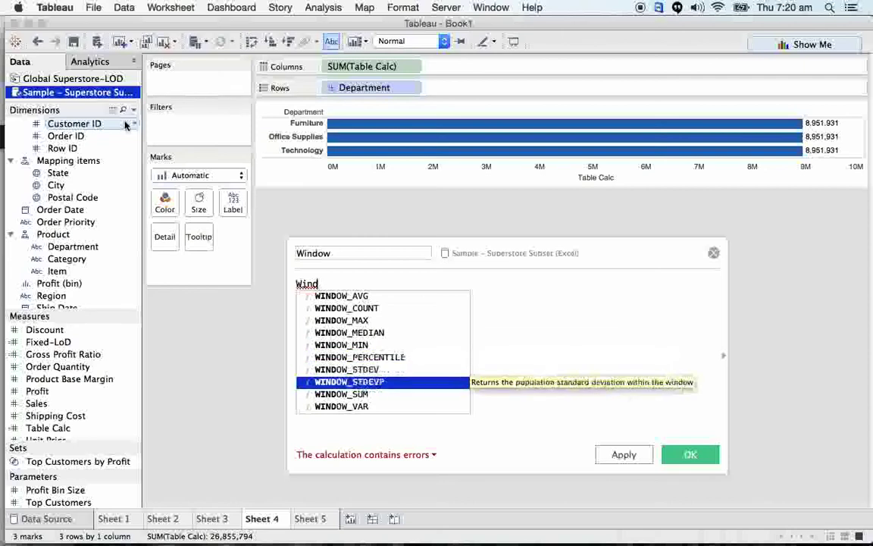
key("Down")
key("Return")
type("su")
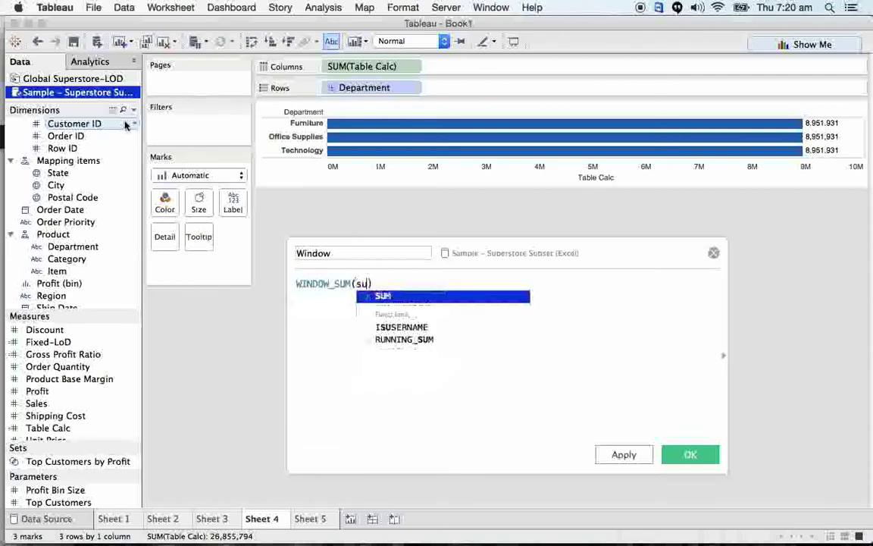
type("m")
key("Return")
type("sale")
key("Return")
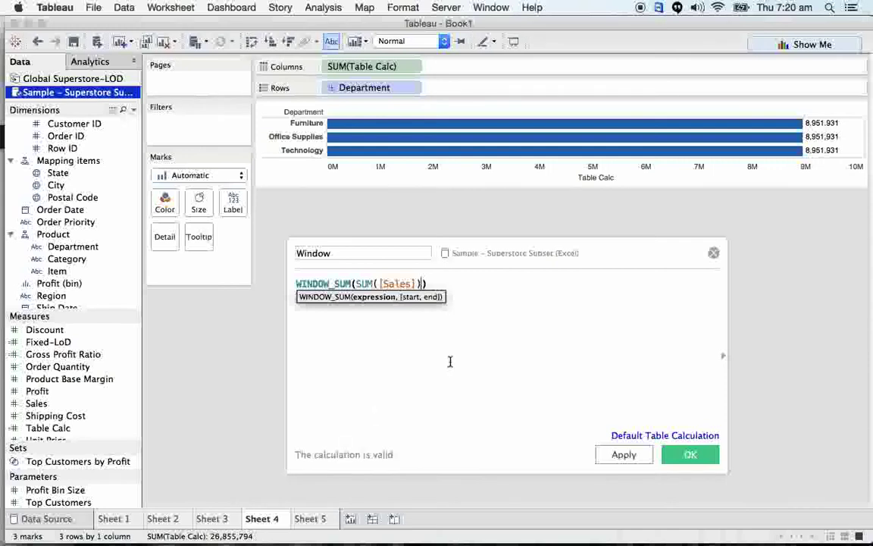
key("Right")
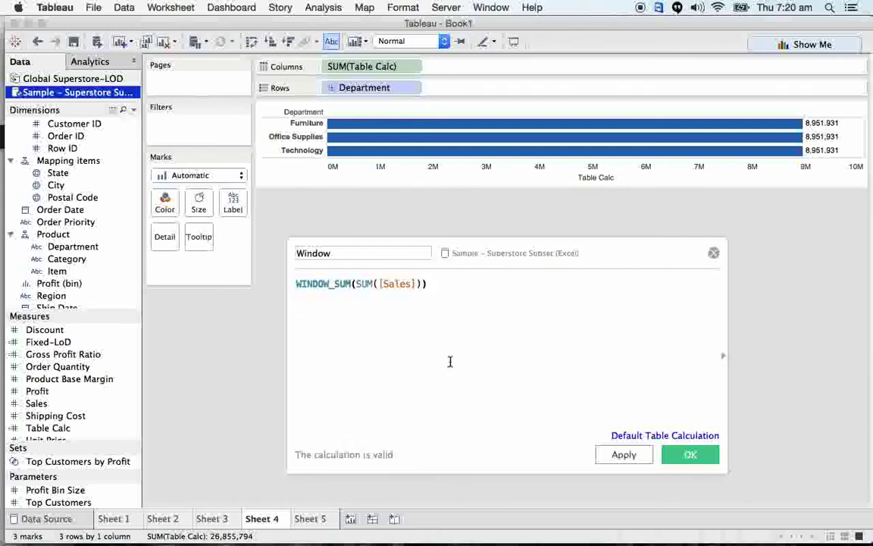
left_click(699, 460)
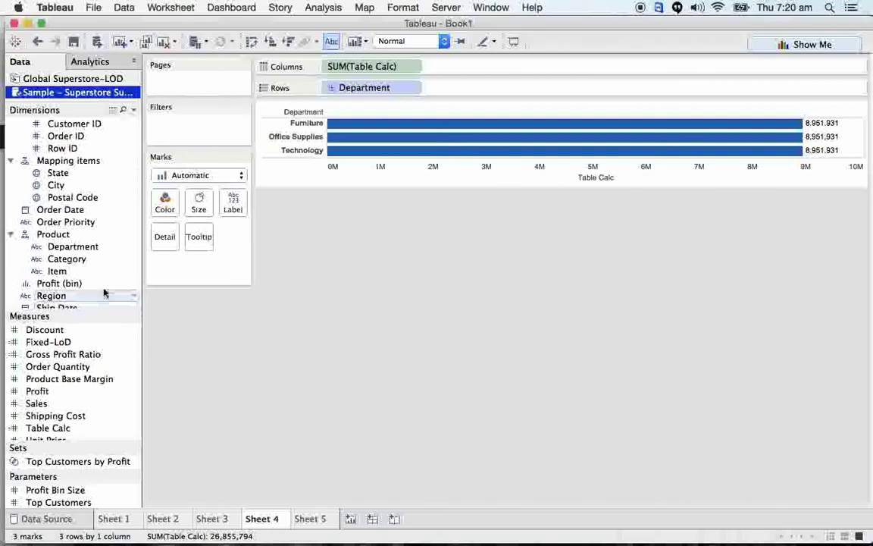
Step: Add Window to Columns beside SUM(Table Calc), its department bars also reading 8,951,931
scroll(113, 391, "down", 3)
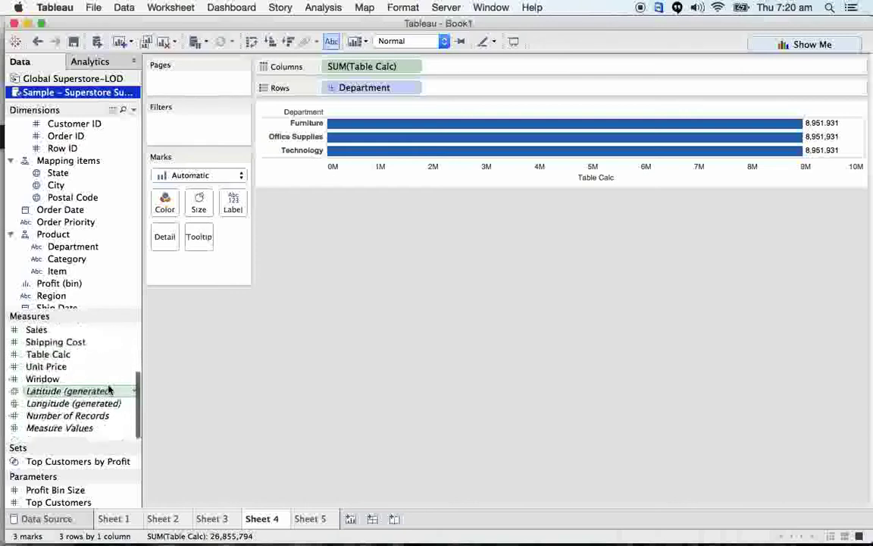
left_click_drag(47, 380, 494, 73)
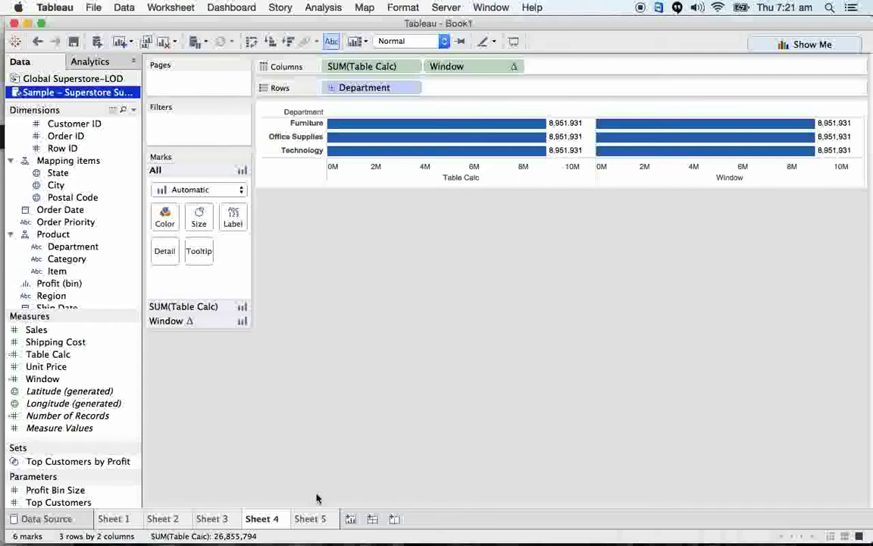
Step: On Sheet 5, start a new calculated field named Include-LoD
left_click(312, 519)
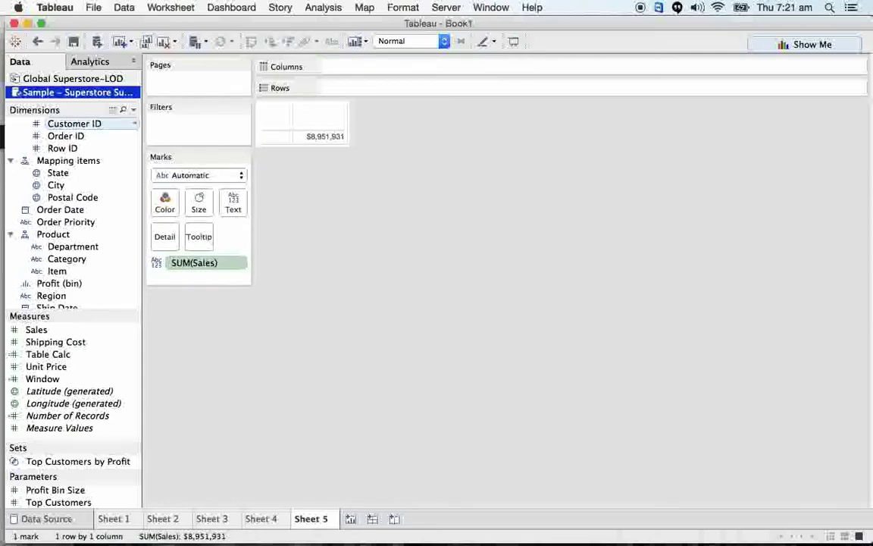
left_click(133, 110)
left_click(127, 123)
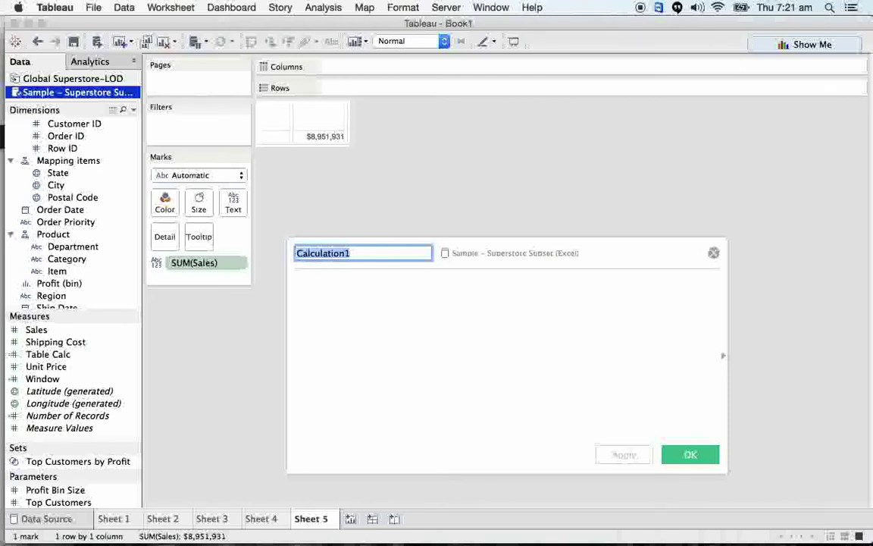
type("In")
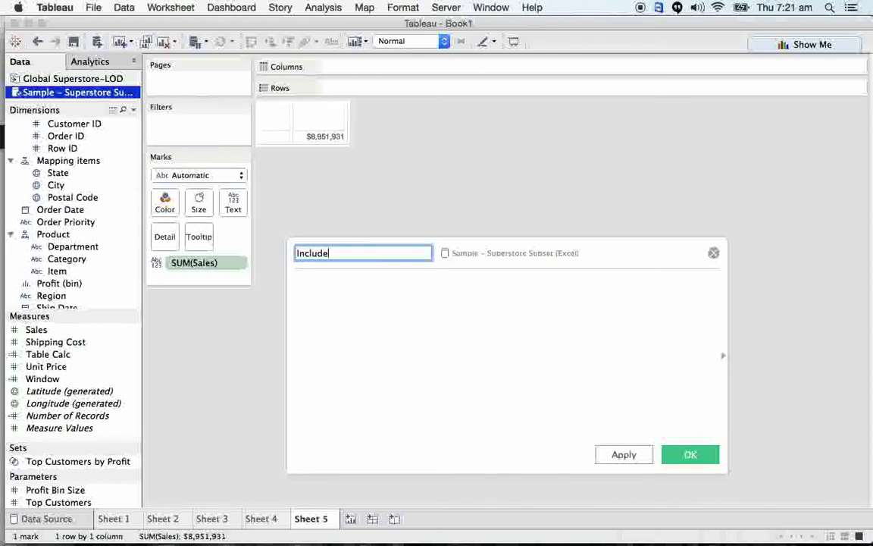
type("clude-LoD")
Step: Enter the formula {INCLUDE [Department]:SUM([Sales])} and save Include-LoD
left_click(480, 358)
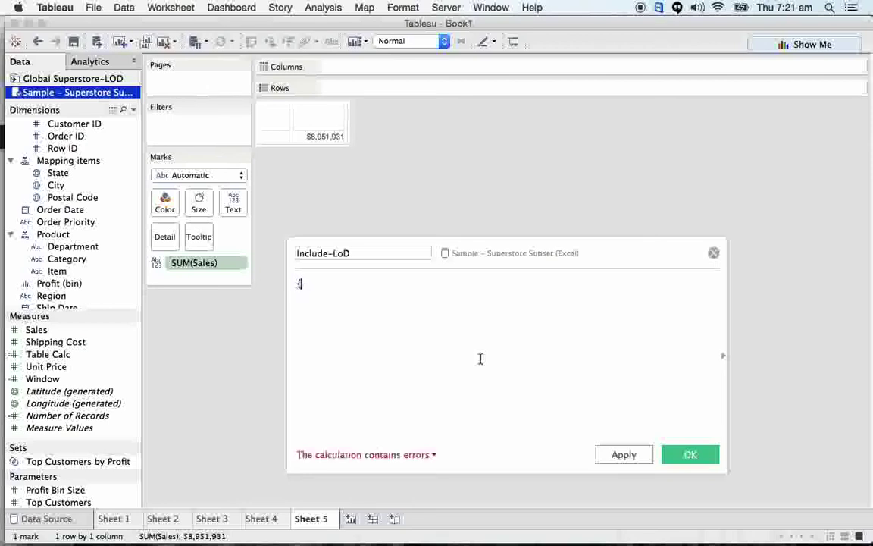
type("{In")
key("Return")
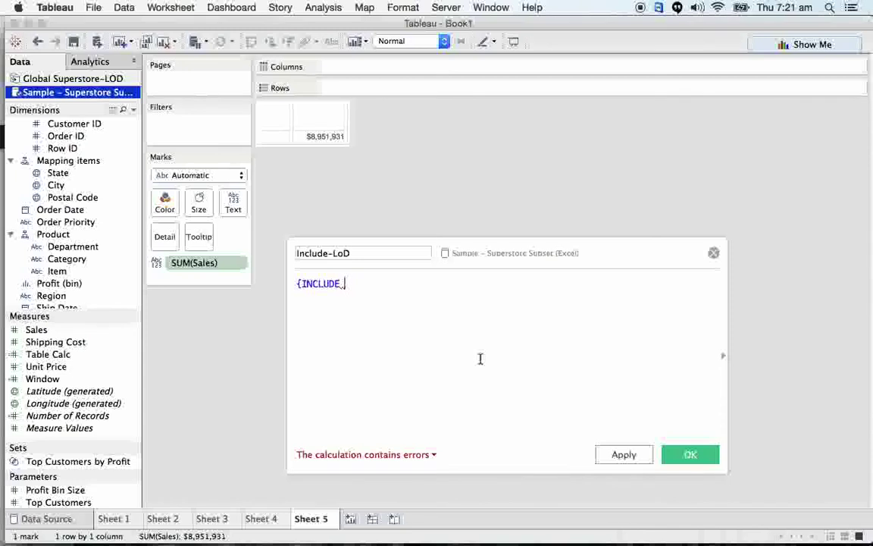
type("De")
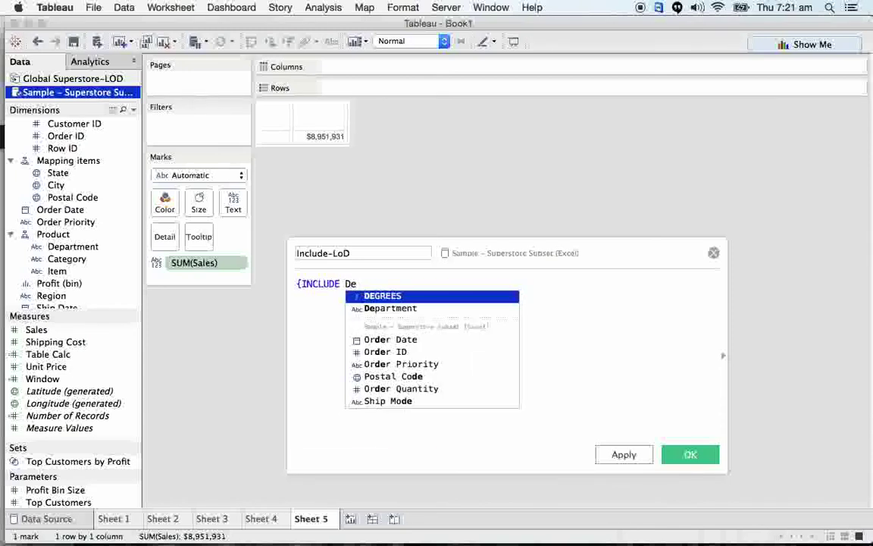
key("Down")
key("Return")
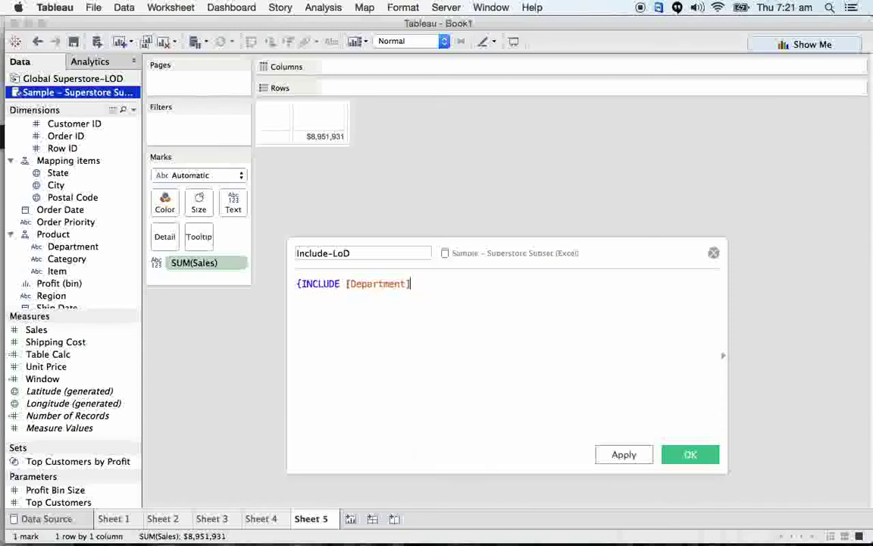
type(":S")
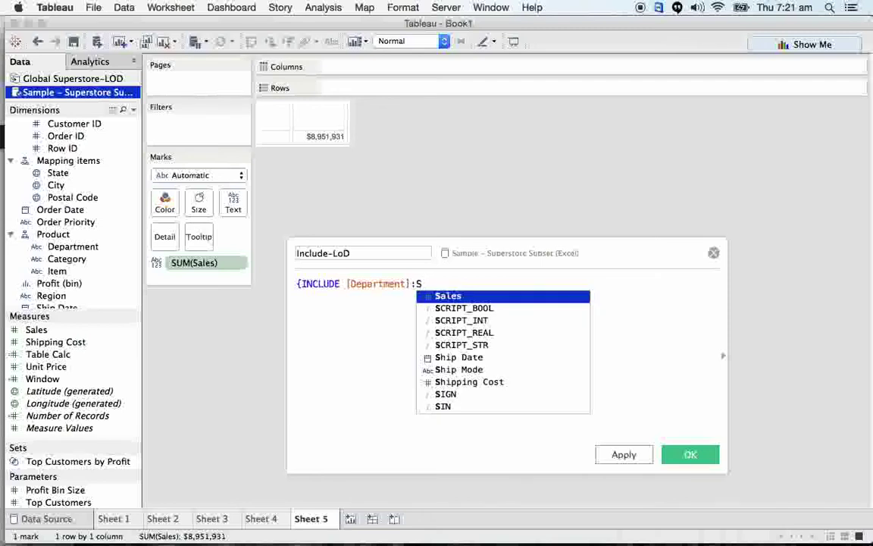
type("UM([")
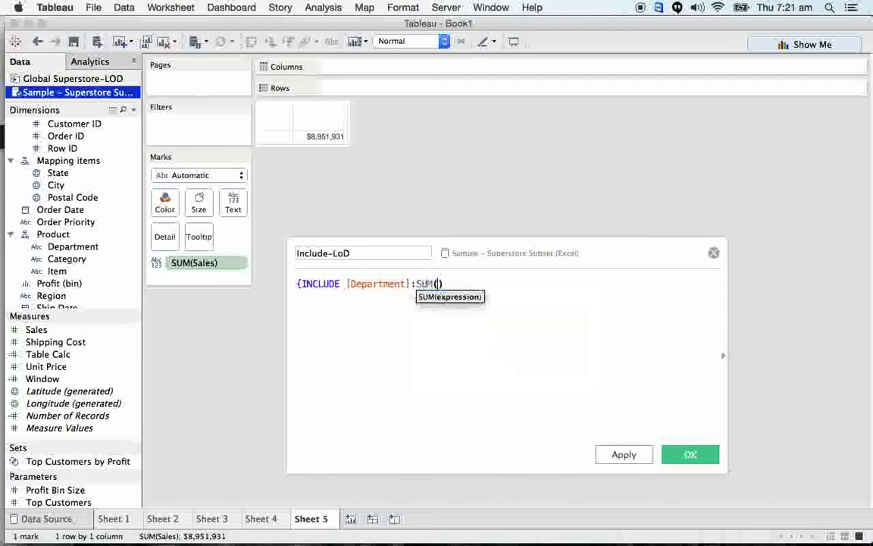
type("Sal")
key("Return")
type(")")
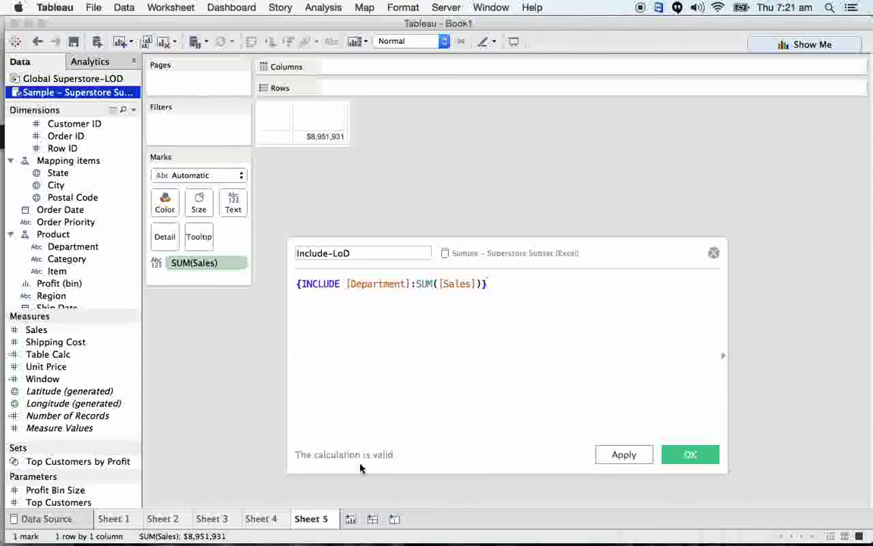
left_click(692, 455)
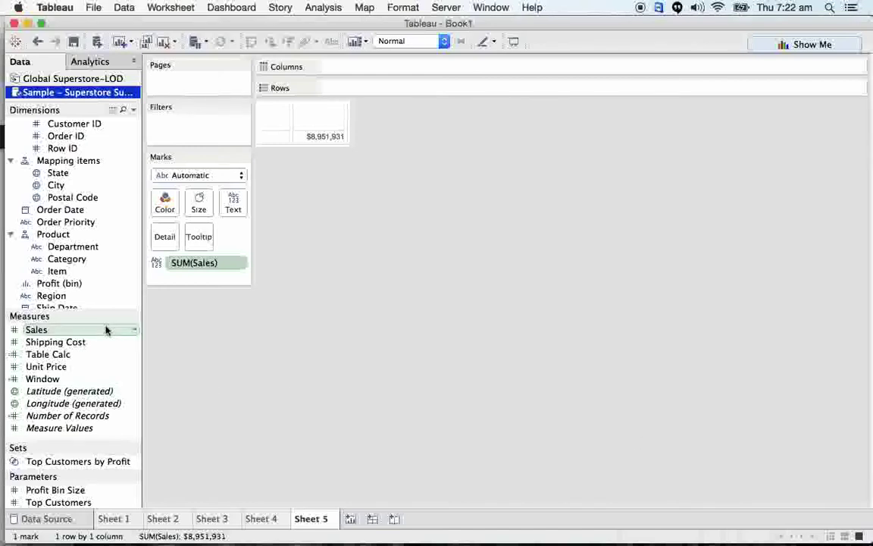
Step: Chart SUM(Include-LoD) by Department, drilling the rows down through Category to Item
scroll(106, 331, "up", 5)
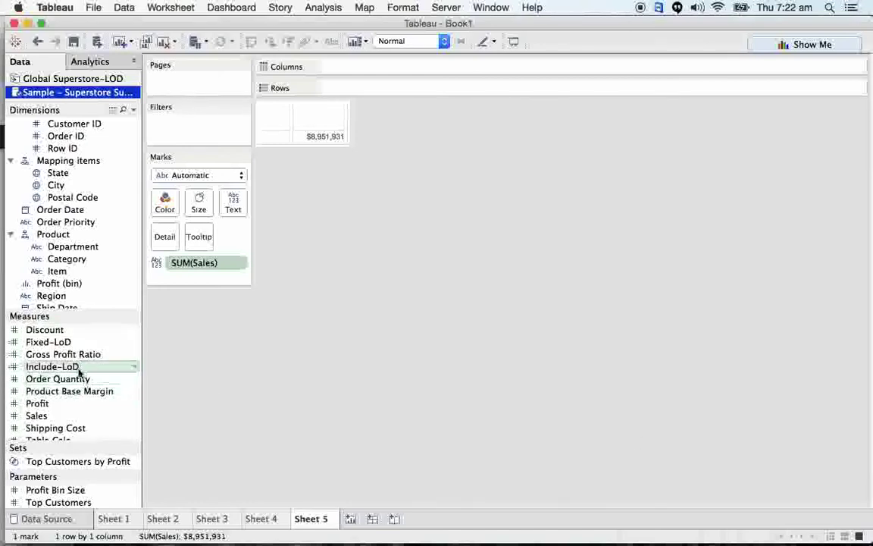
left_click_drag(76, 367, 470, 66)
left_click_drag(76, 247, 379, 87)
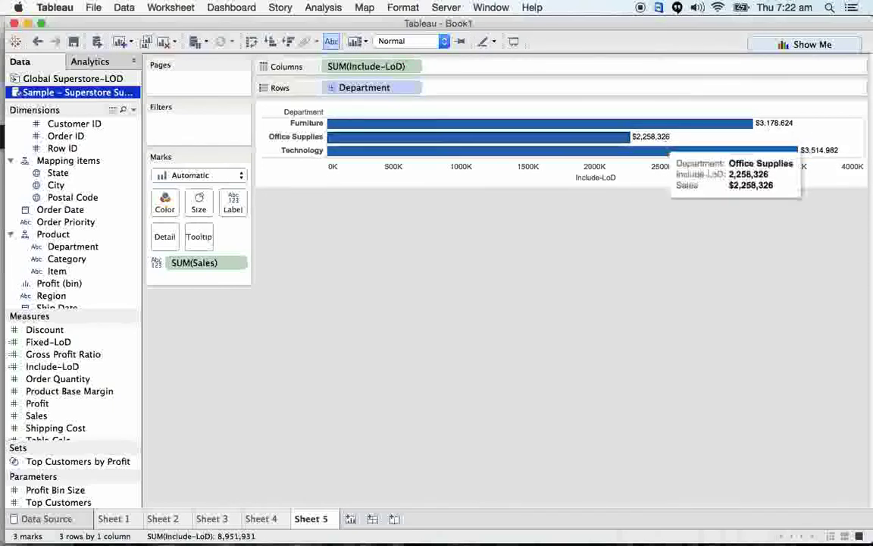
left_click(331, 88)
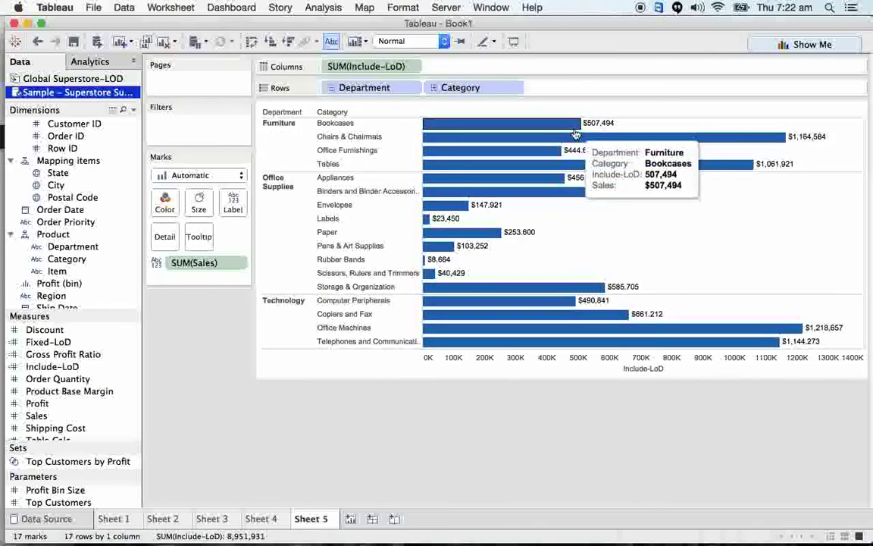
left_click(434, 90)
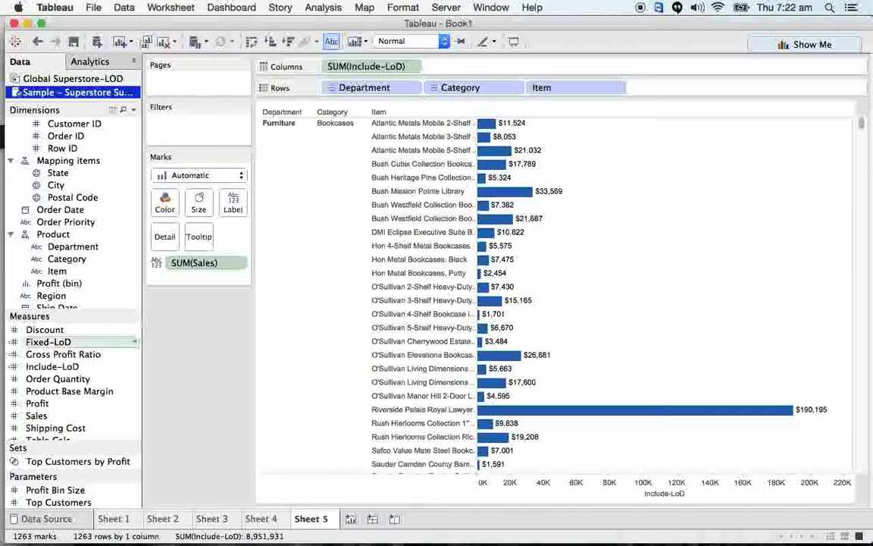
Step: Review [Department] in the Include-LoD formula, then collapse rows back to Department level
left_click(137, 344)
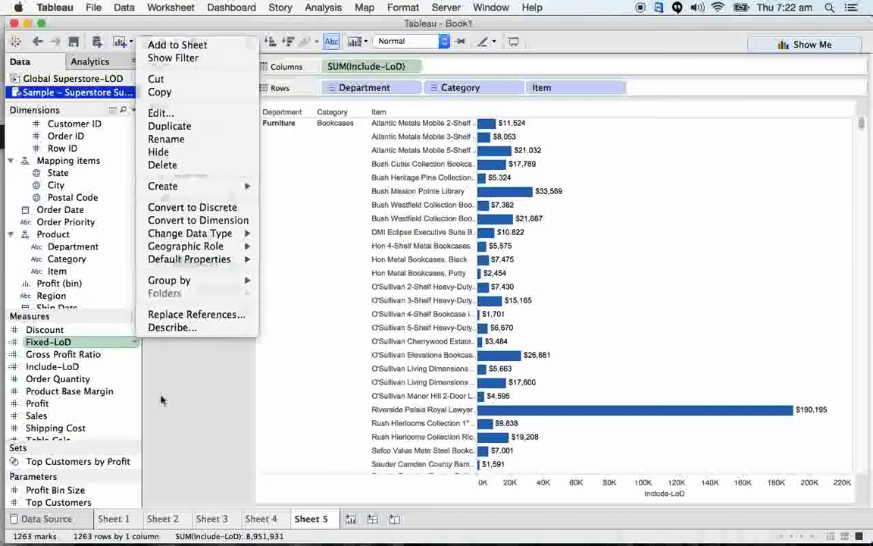
left_click(161, 399)
left_click(135, 367)
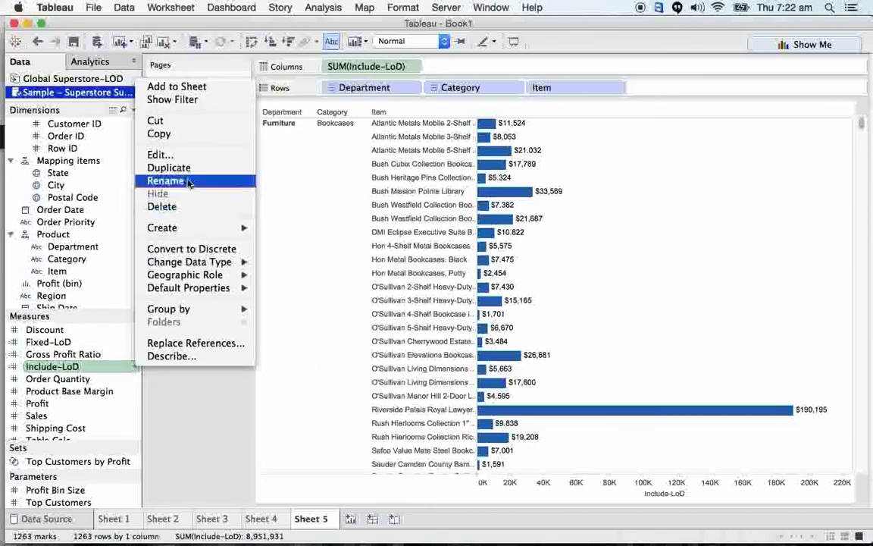
left_click(160, 155)
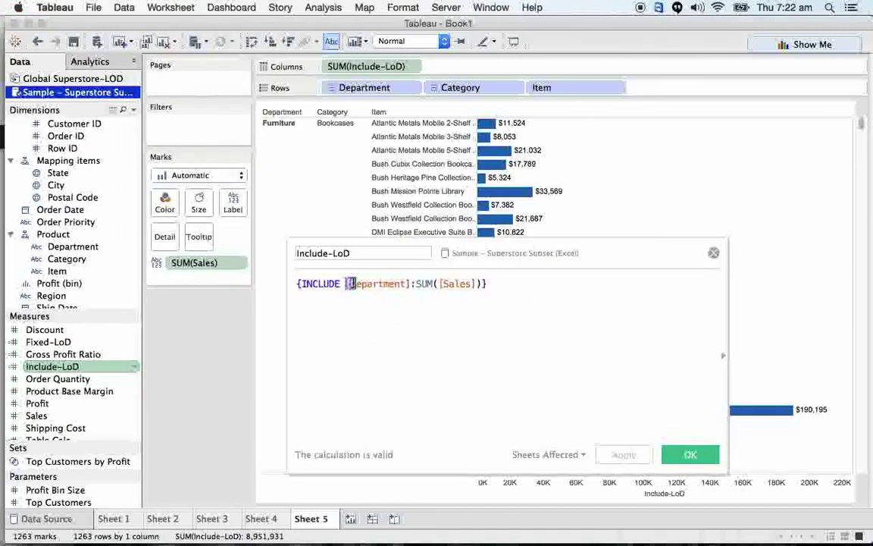
left_click_drag(348, 283, 413, 283)
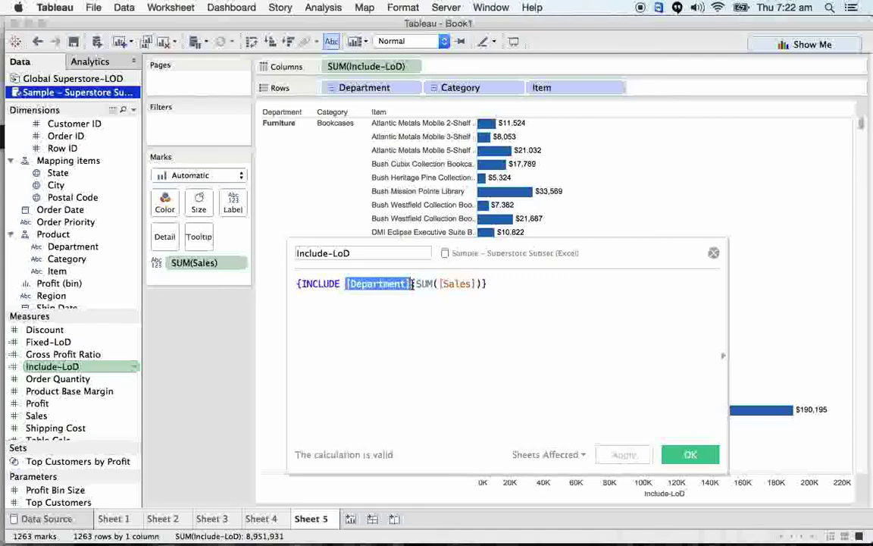
left_click(713, 252)
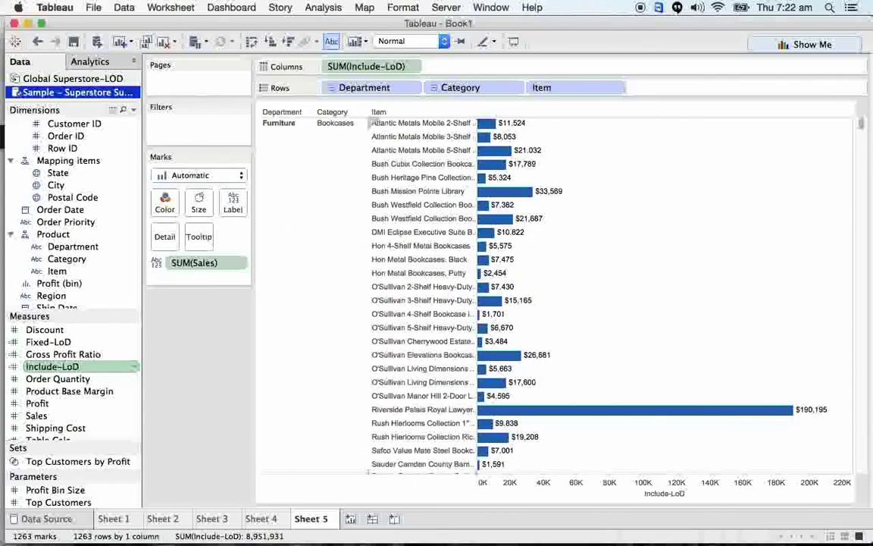
left_click(332, 89)
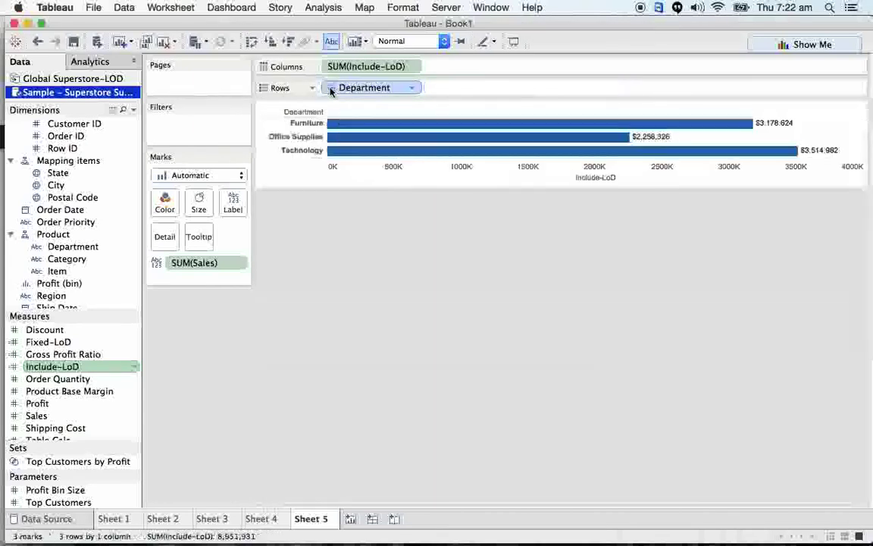
Step: Undo the Region breakdown, then on new Sheet 6 chart labelled Include-LoD bars by Region
left_click_drag(51, 295, 470, 88)
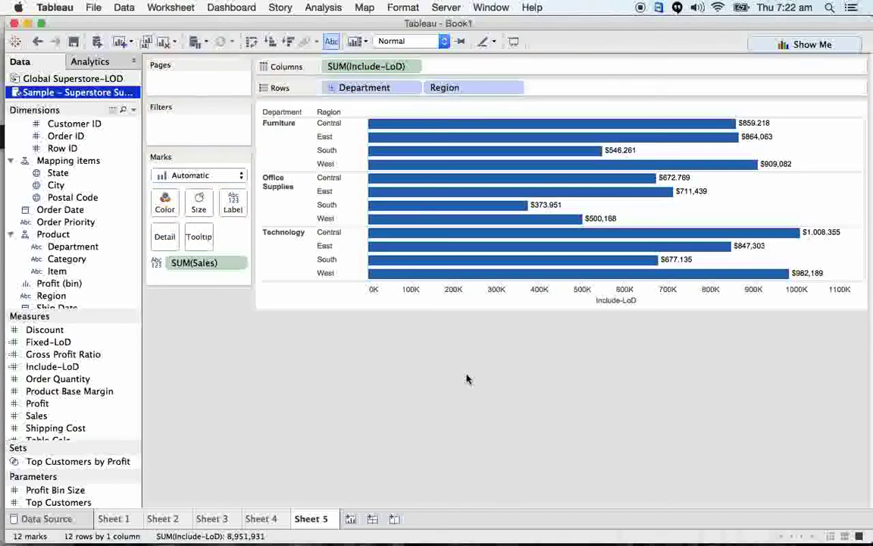
key("BackSpace")
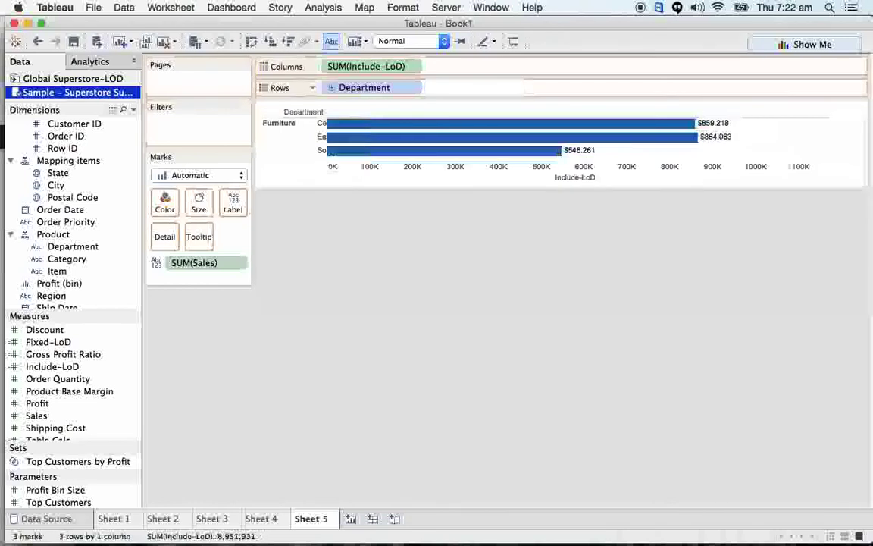
key("super+m")
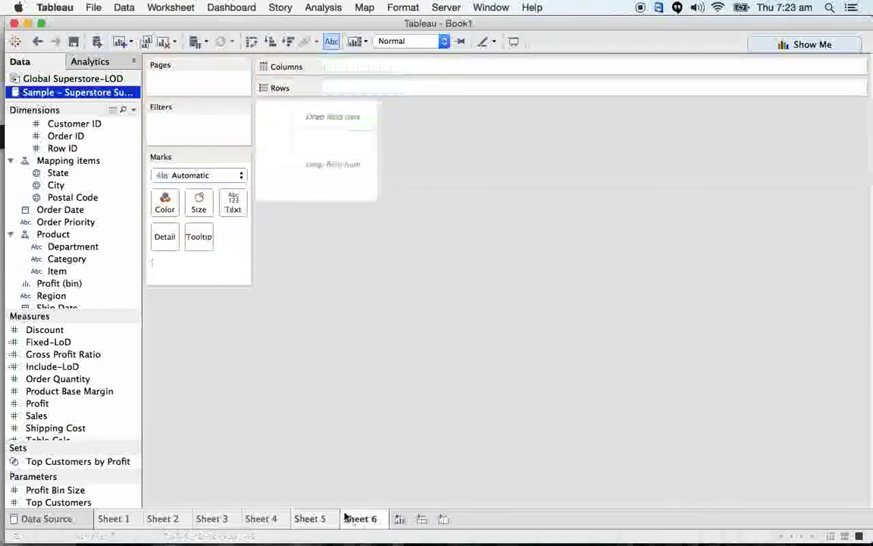
left_click_drag(73, 298, 361, 89)
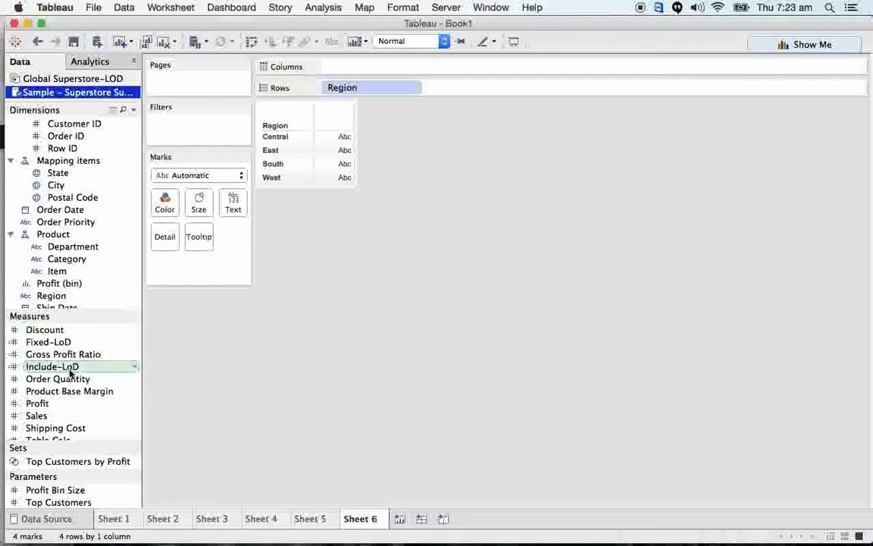
left_click_drag(56, 366, 377, 72)
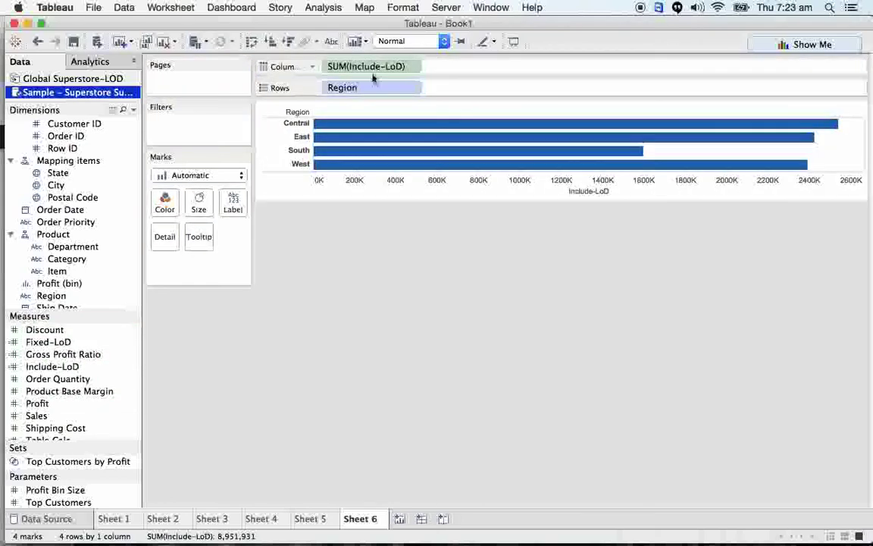
left_click(331, 42)
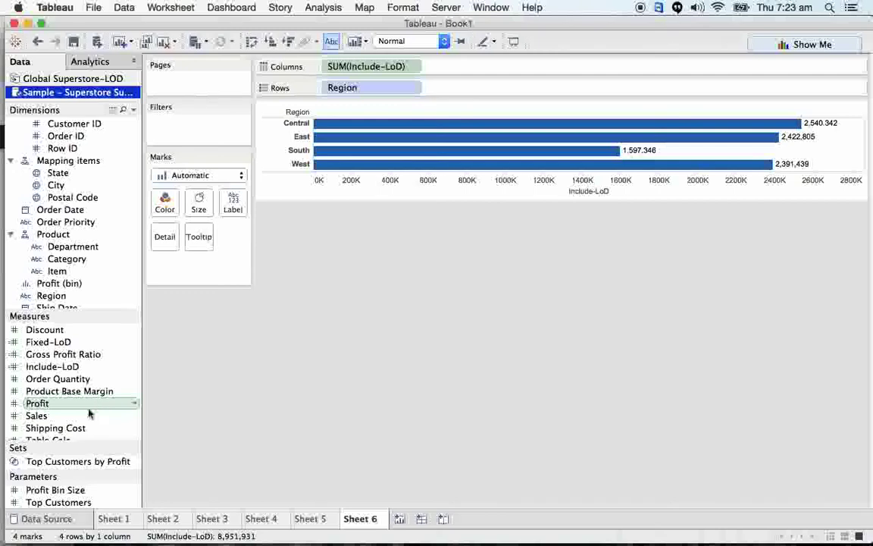
Step: Add SUM(Sales) as a second bar chart beside Include-LoD for each Region
left_click_drag(86, 416, 500, 67)
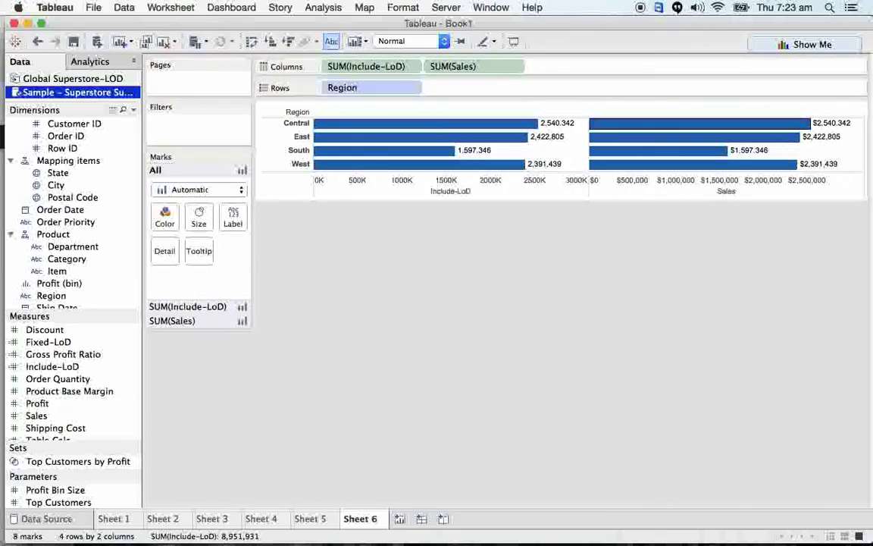
mouse_move(492, 168)
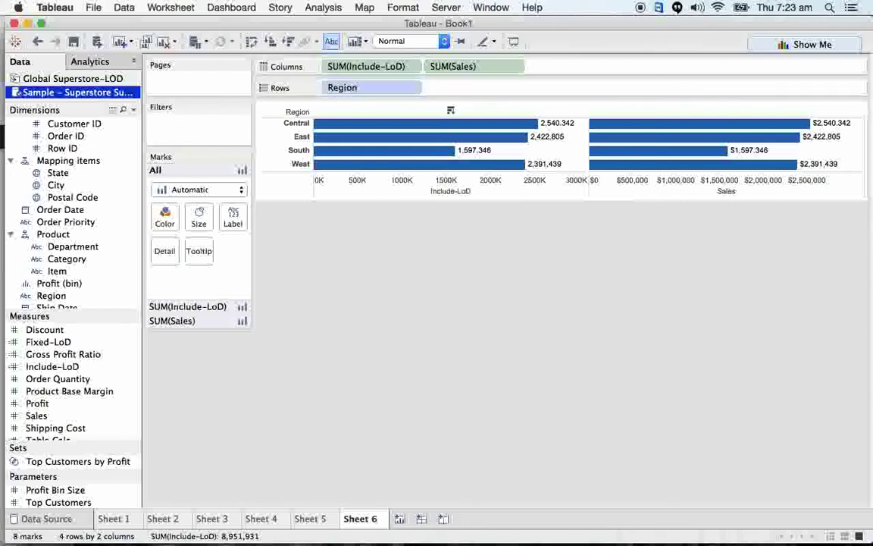
mouse_move(459, 153)
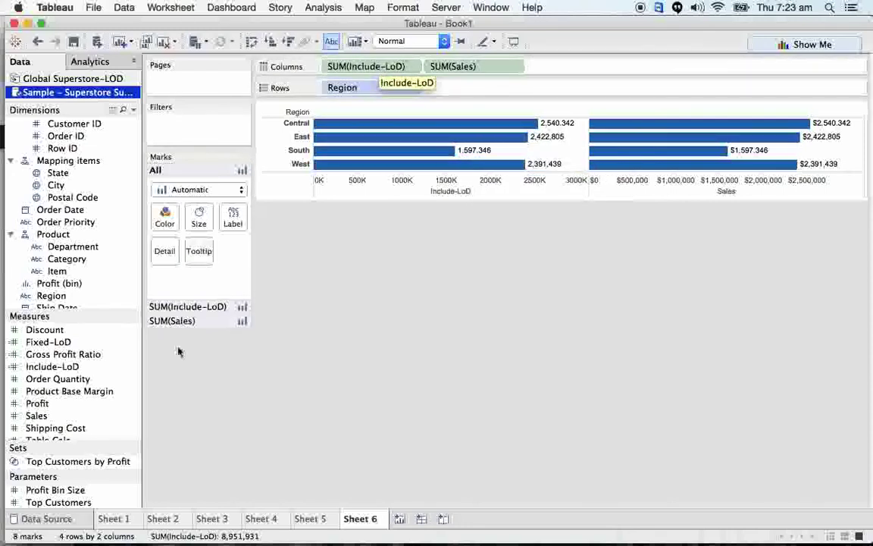
left_click(132, 368)
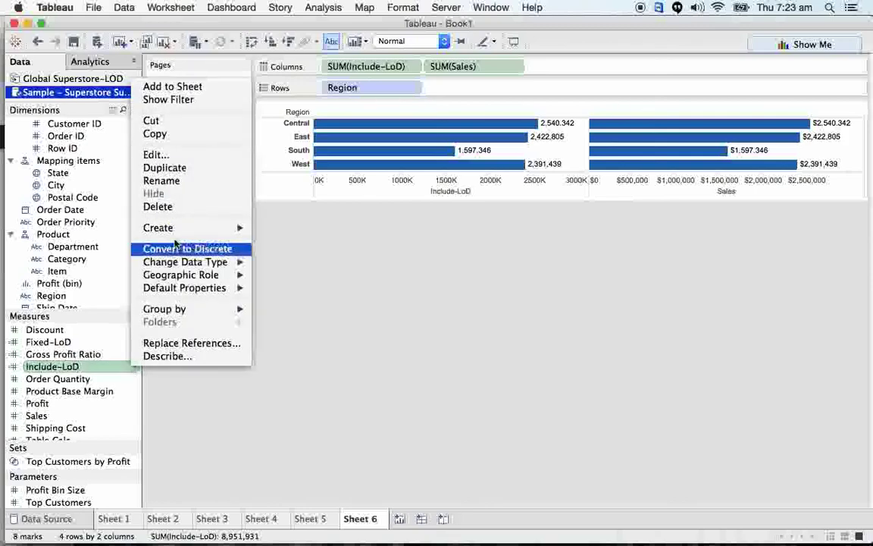
left_click(182, 156)
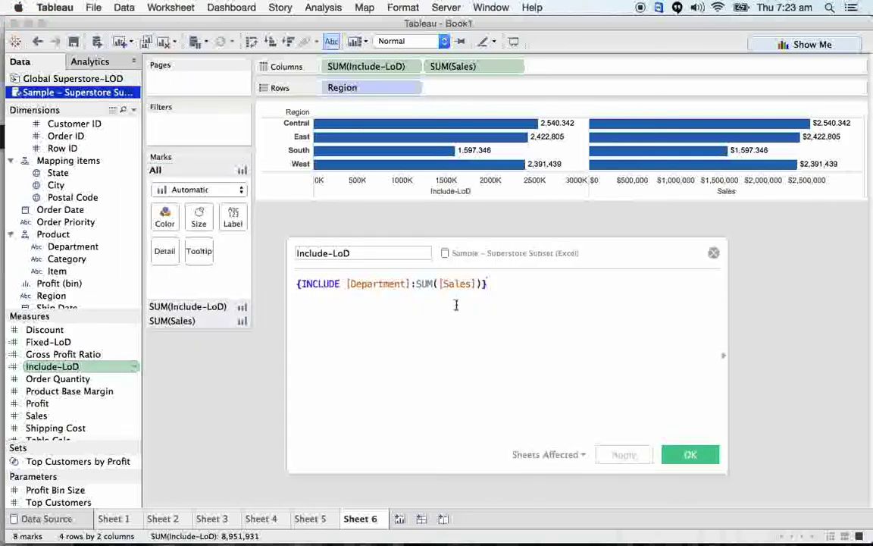
left_click_drag(416, 283, 482, 282)
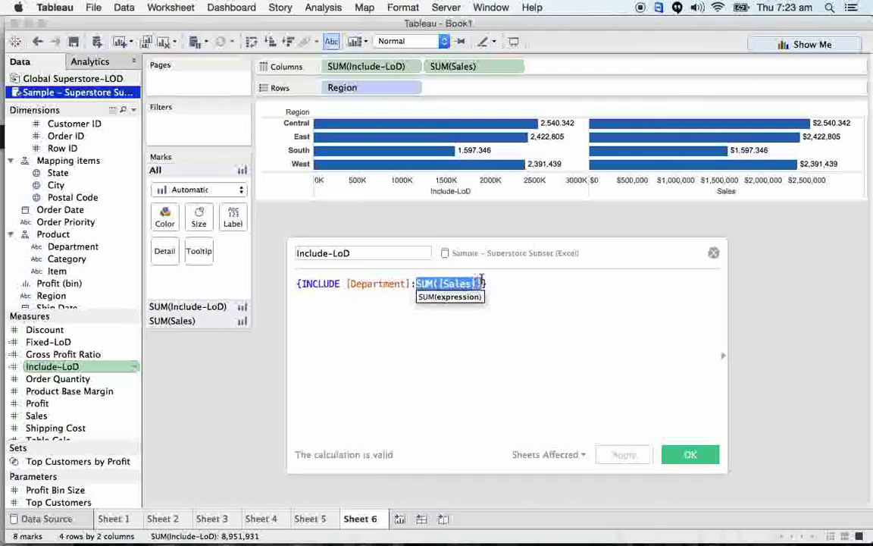
left_click(379, 301)
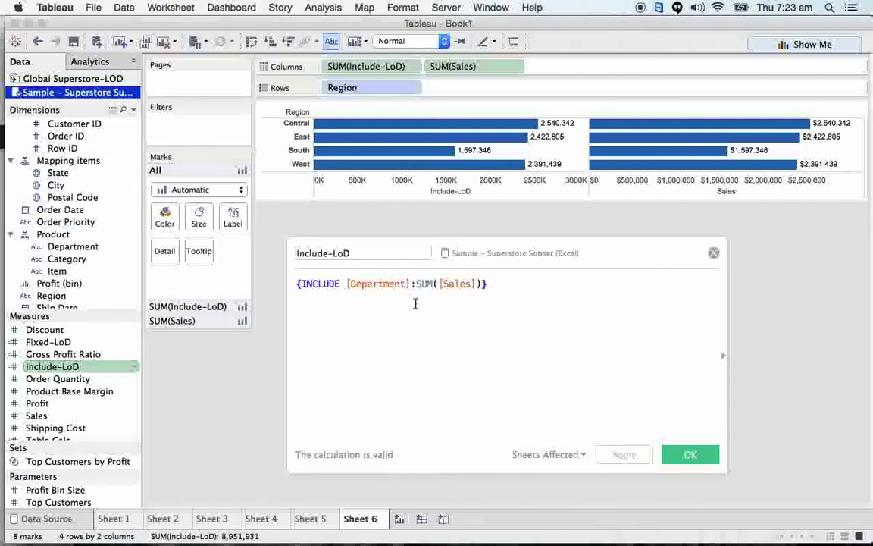
left_click_drag(410, 282, 343, 282)
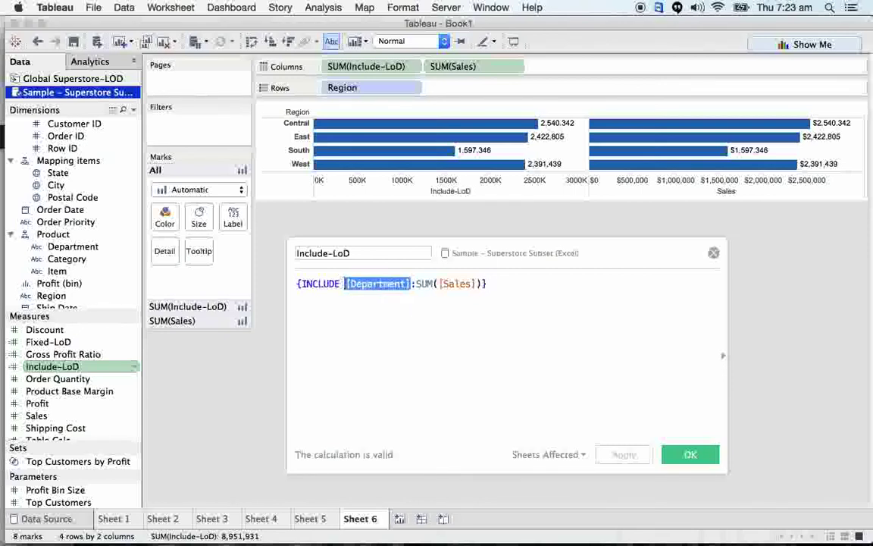
key("End")
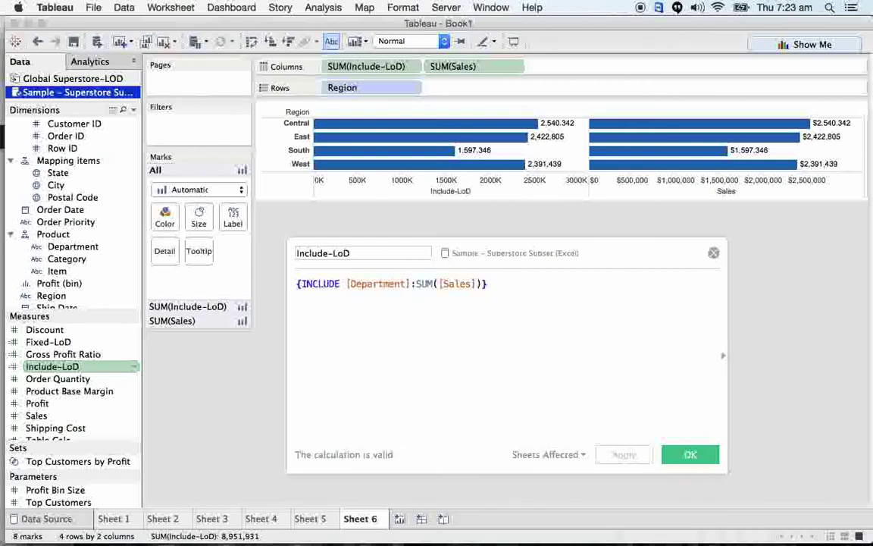
left_click_drag(345, 283, 418, 283)
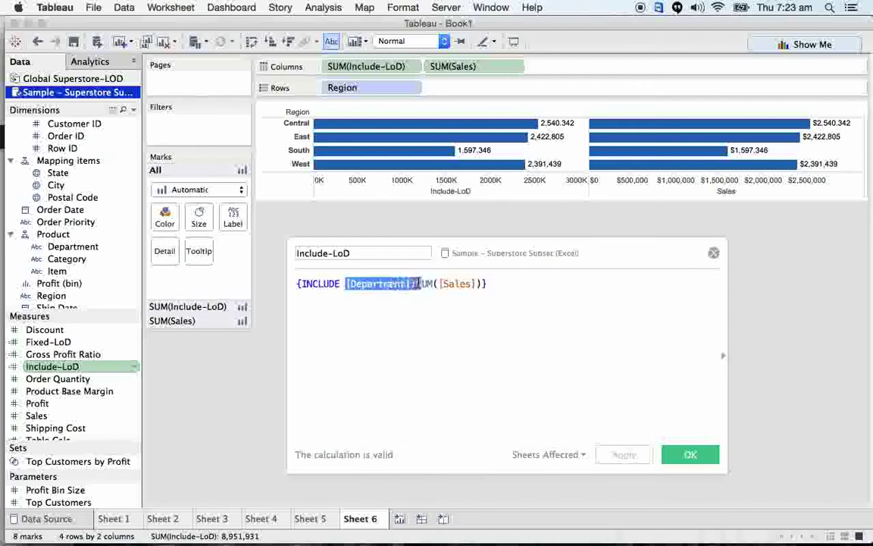
left_click(410, 283)
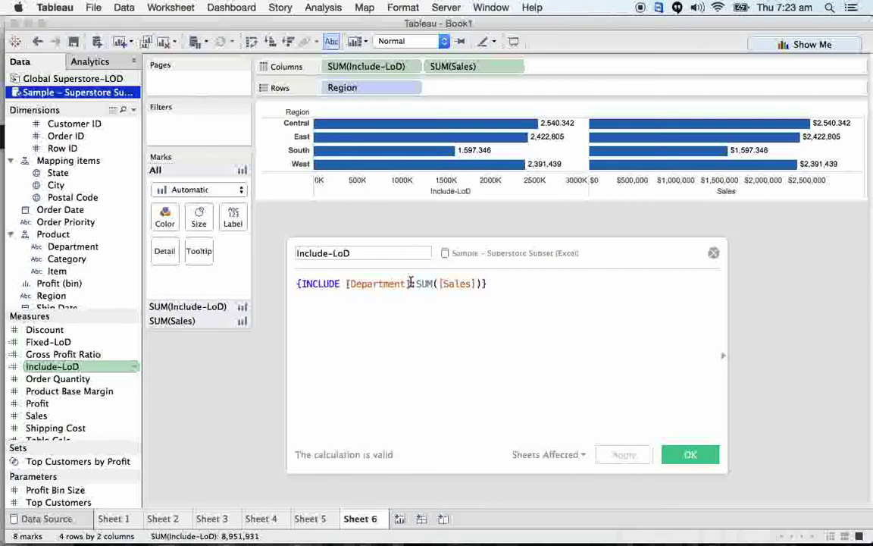
left_click_drag(411, 284, 345, 282)
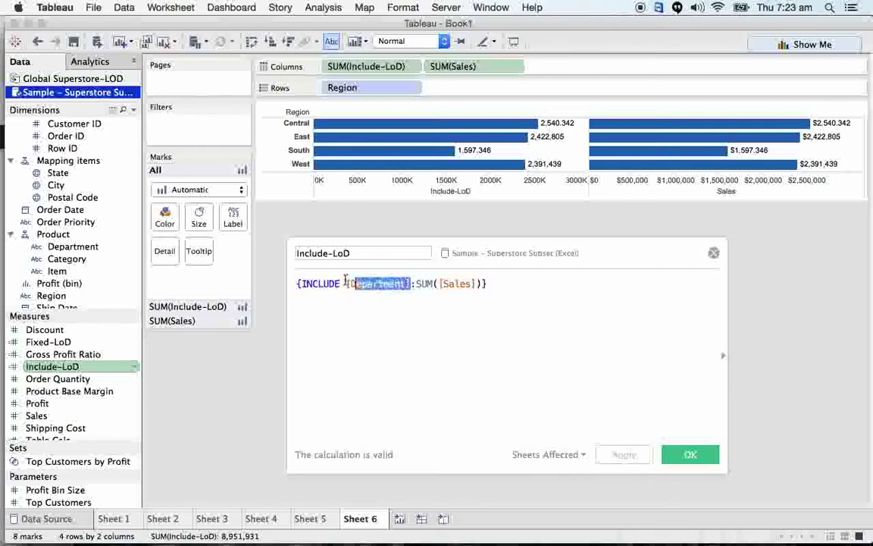
left_click(316, 354)
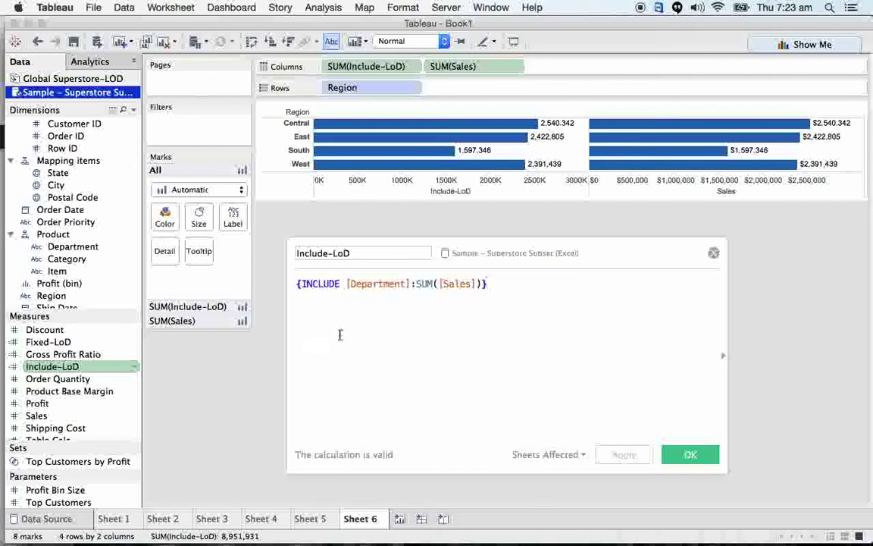
left_click_drag(410, 283, 342, 283)
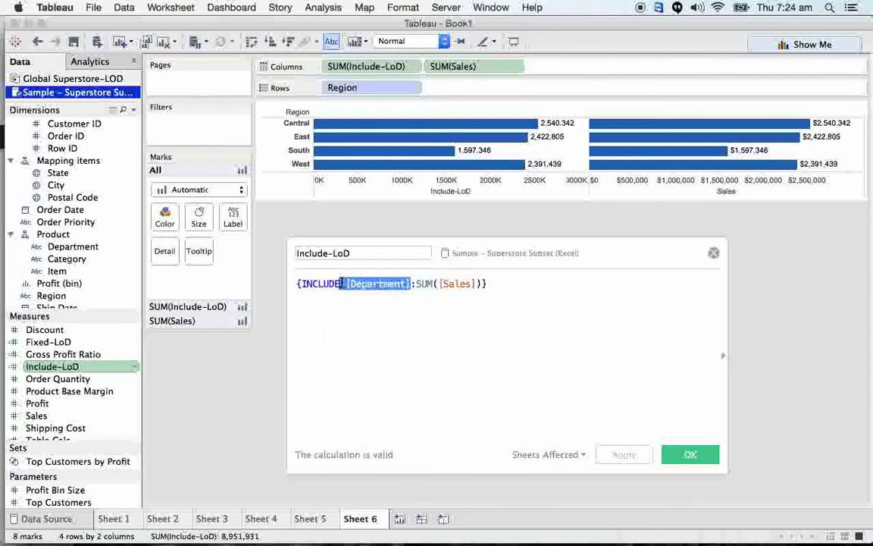
key("Tab")
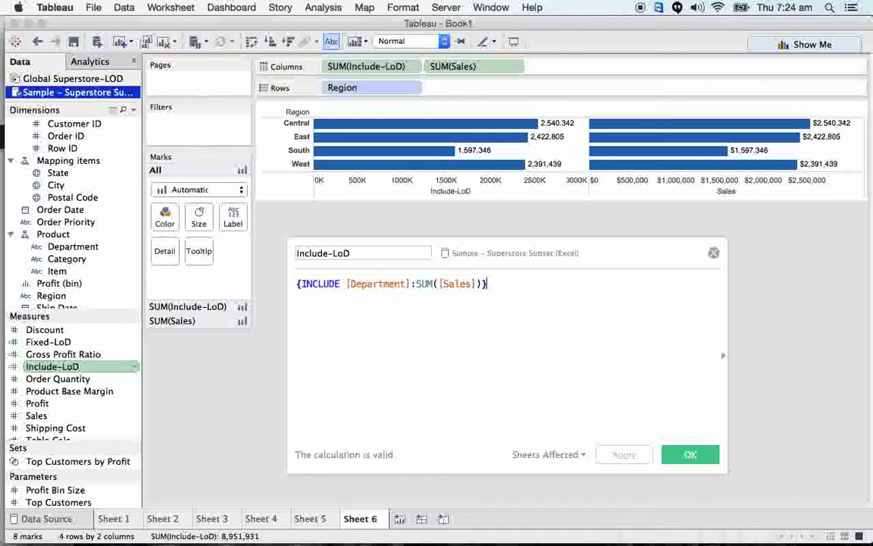
left_click(690, 455)
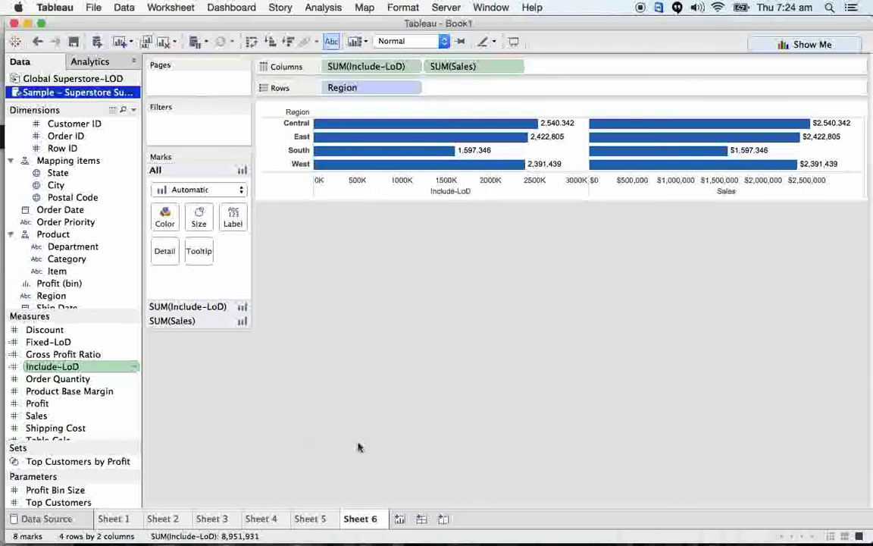
Step: On a new Sheet 7, start a calculated field named Exclude-LoD
left_click(400, 519)
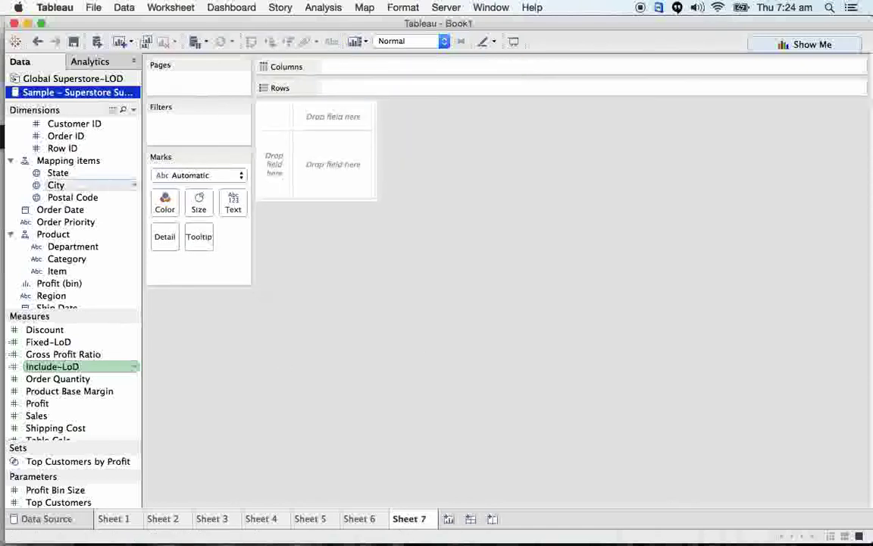
left_click(134, 111)
left_click(119, 121)
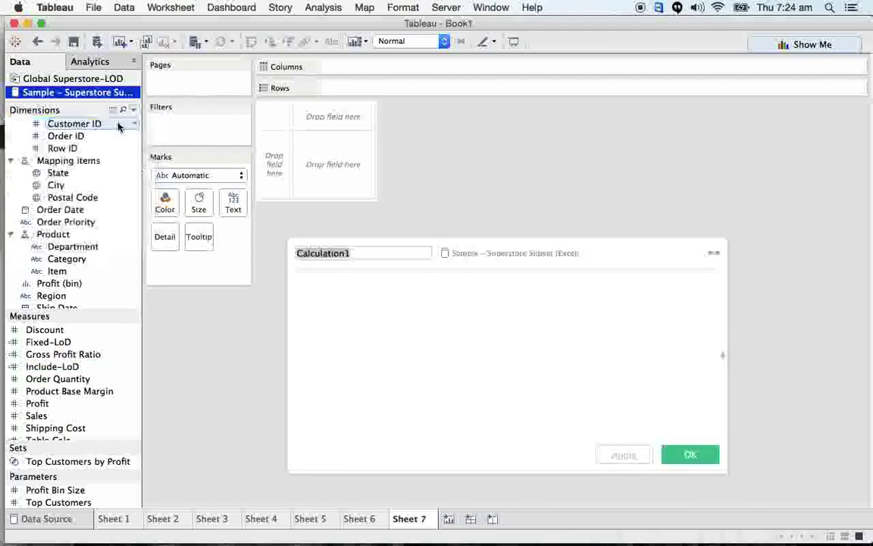
type("Exclude-LoD")
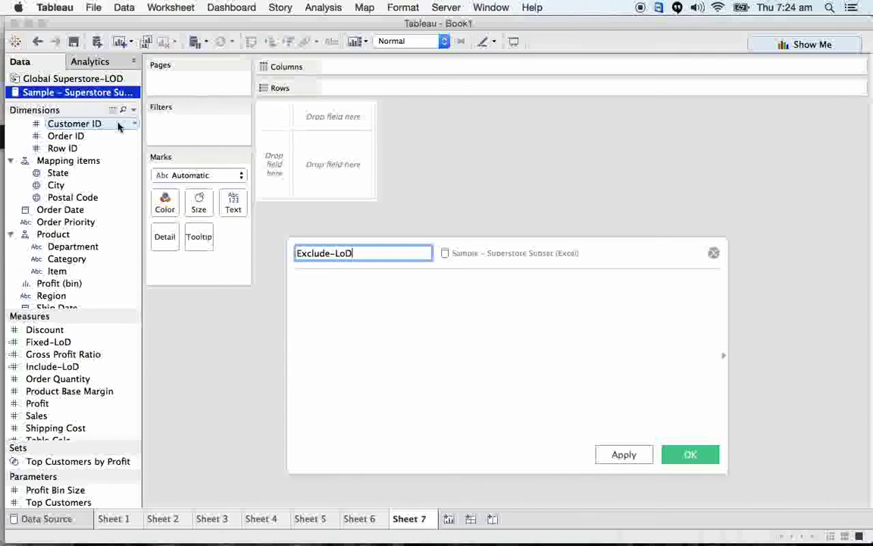
key("Tab")
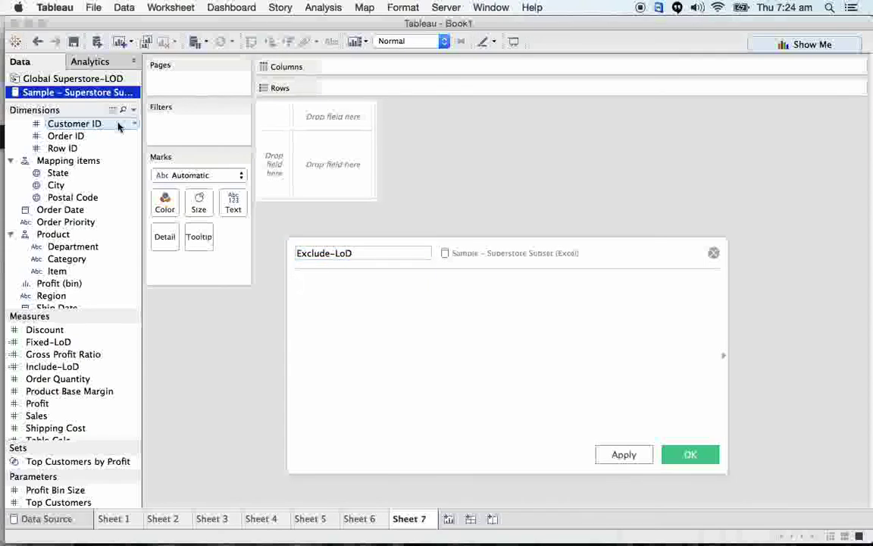
Step: Enter the formula {EXCLUDE [Department]:SUM([Sales])} and save the calculation
type("Ex")
key("Return")
type("[")
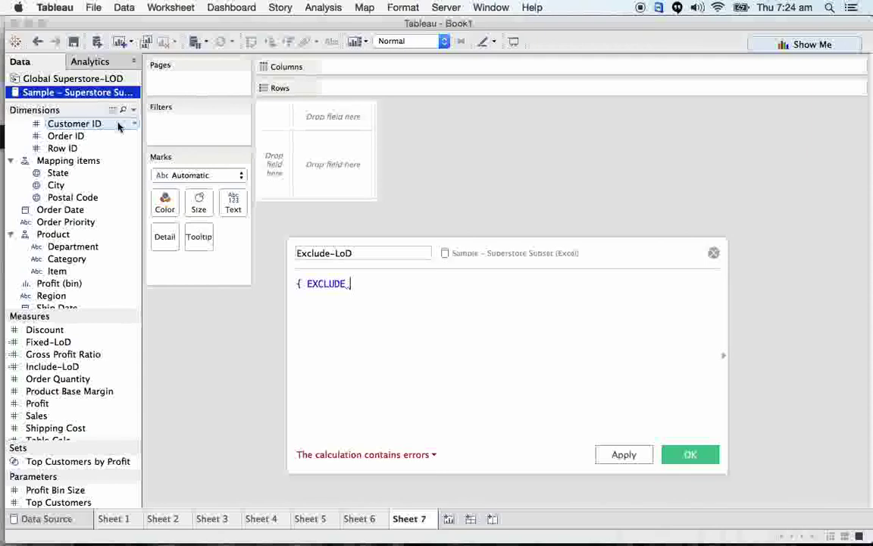
type("De")
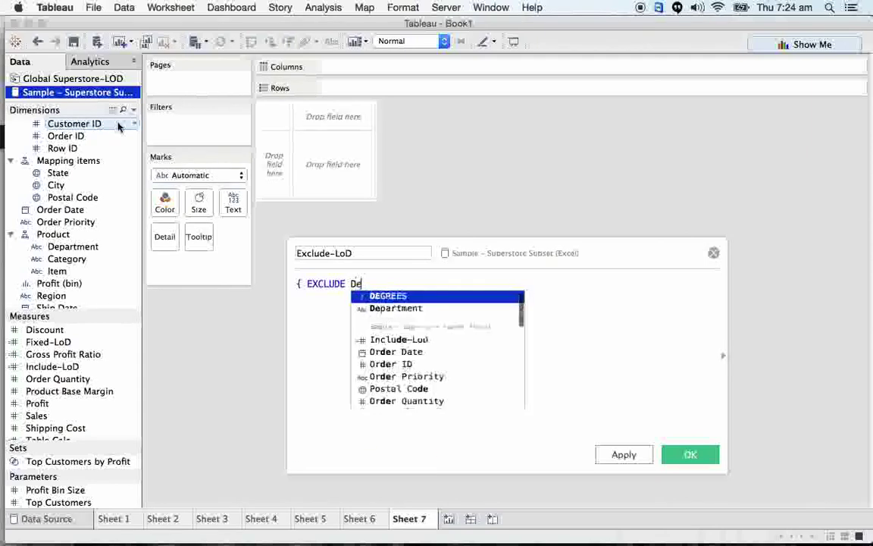
type("p")
key("Return")
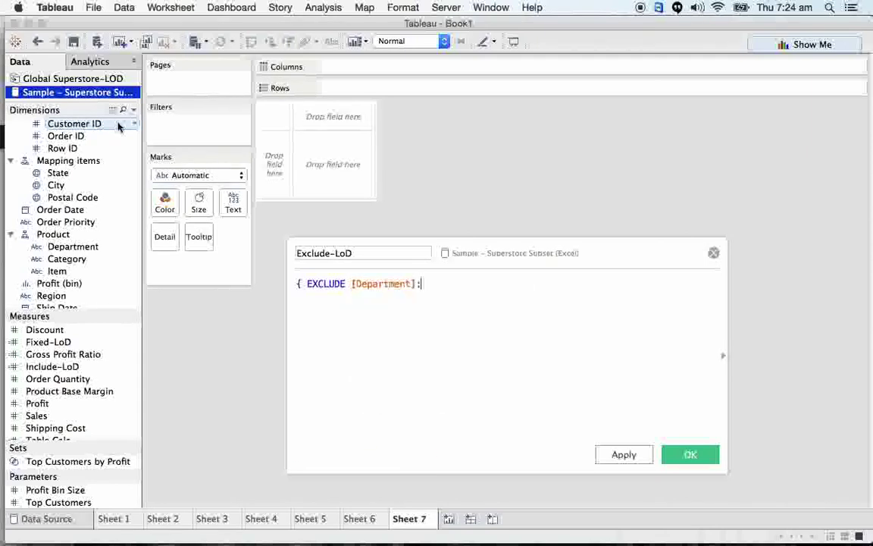
type(":sum")
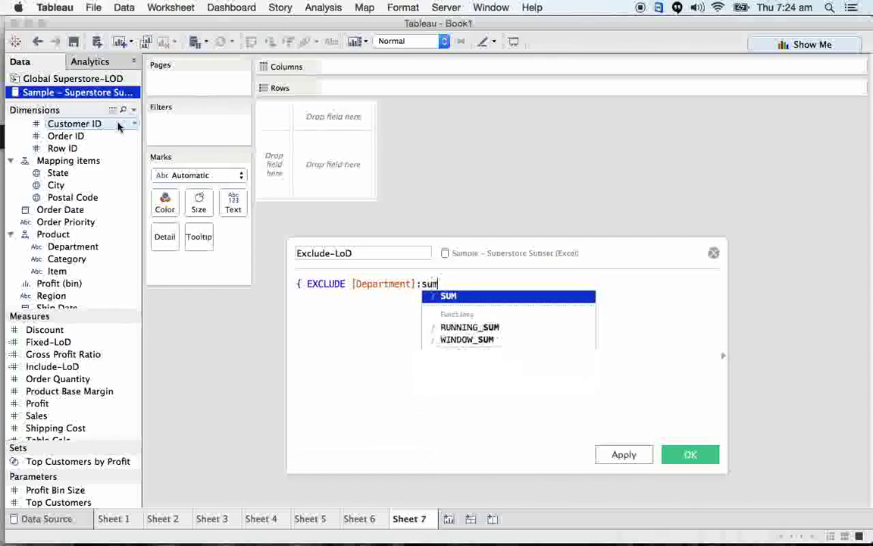
key("Return")
type("sal)")
key("Return")
key("Right")
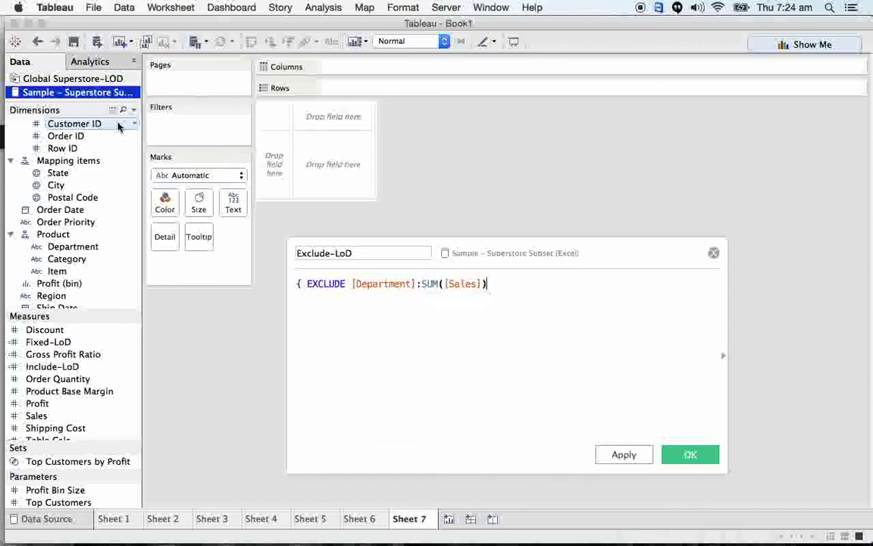
type("}")
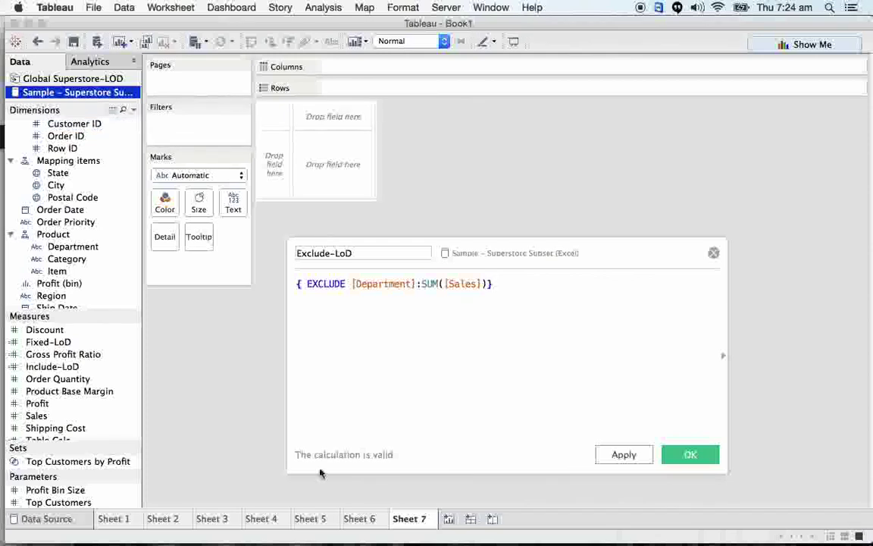
left_click(703, 455)
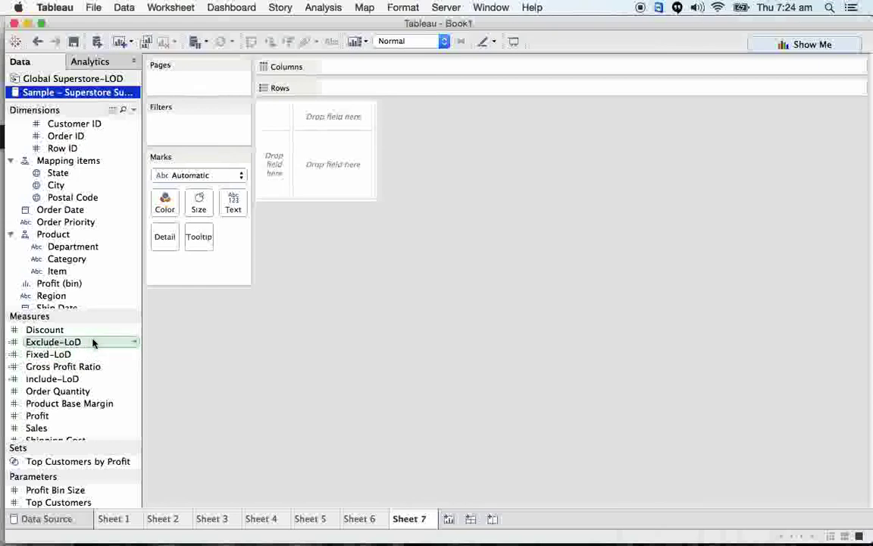
Step: Chart Exclude-LoD by Department with mark labels, each bar reading 8,951,931
left_click_drag(91, 342, 455, 67)
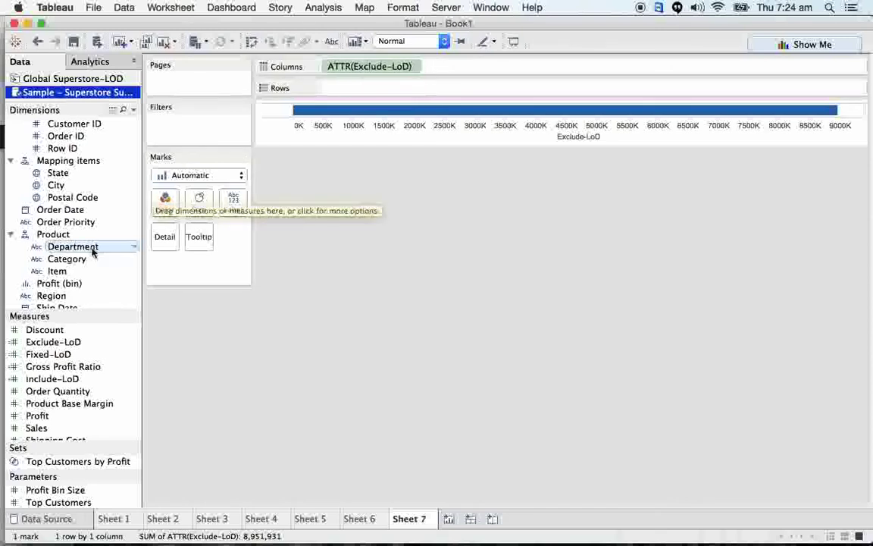
left_click_drag(73, 246, 326, 87)
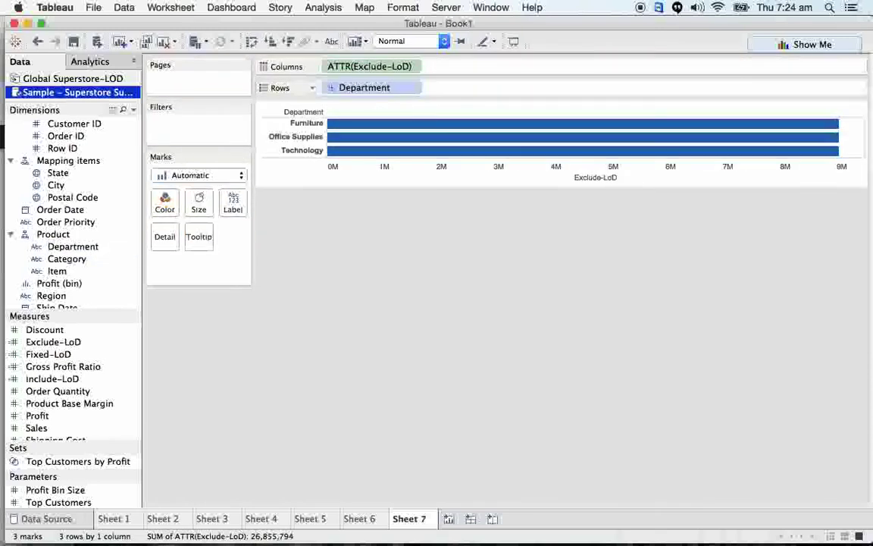
left_click(331, 41)
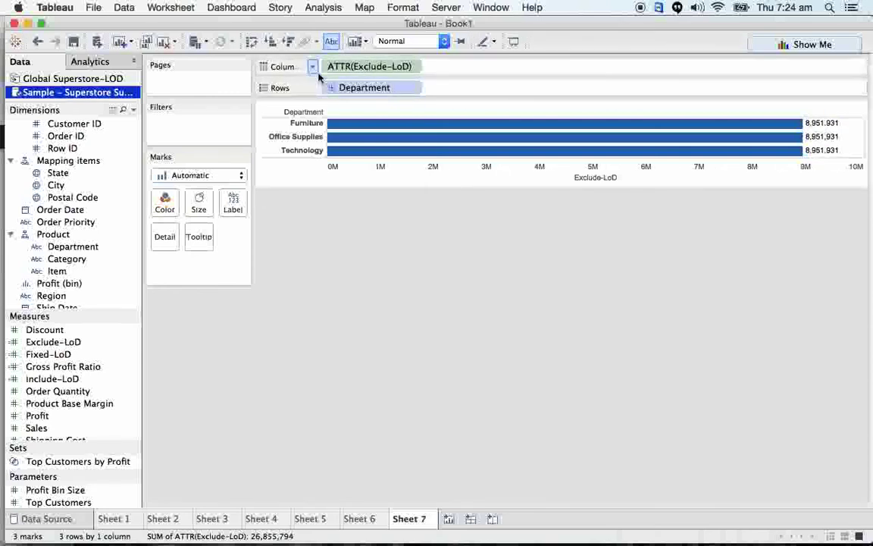
Step: Open the Exclude-LoD calculation editor from its field menu in the Data pane
left_click(133, 345)
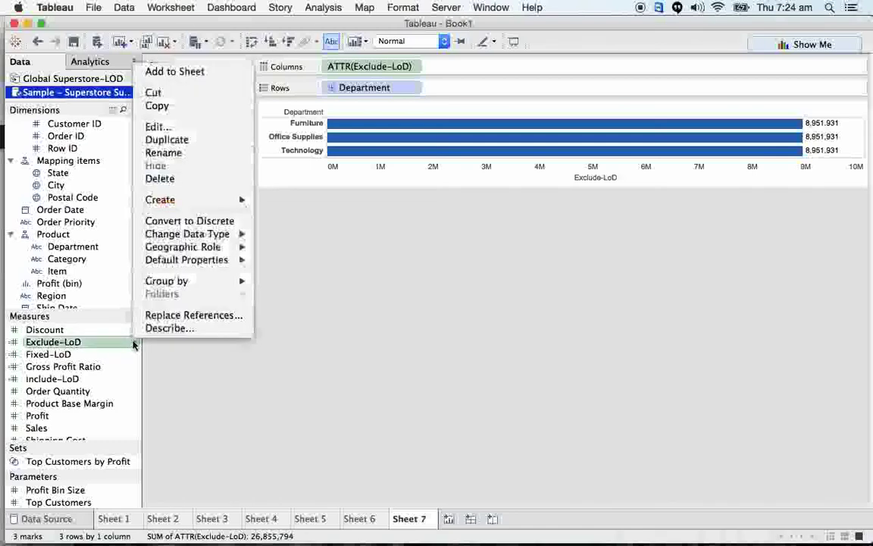
left_click(209, 125)
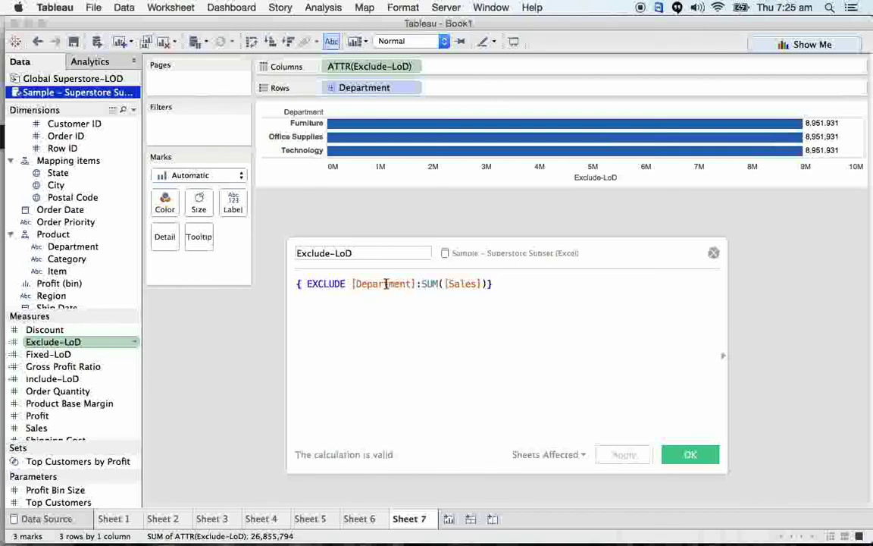
Step: Close the editor, drill Department into Category, and remove Department, leaving 17 category bars
left_click(714, 253)
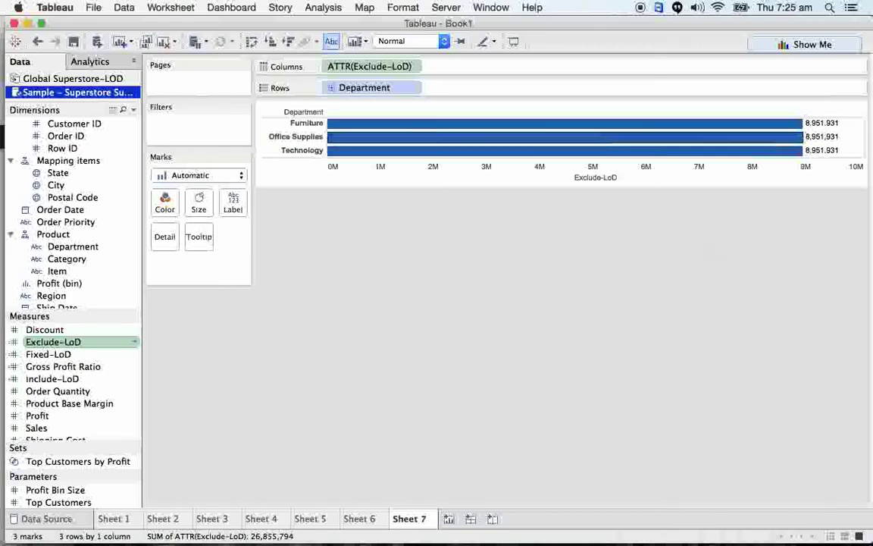
left_click(330, 89)
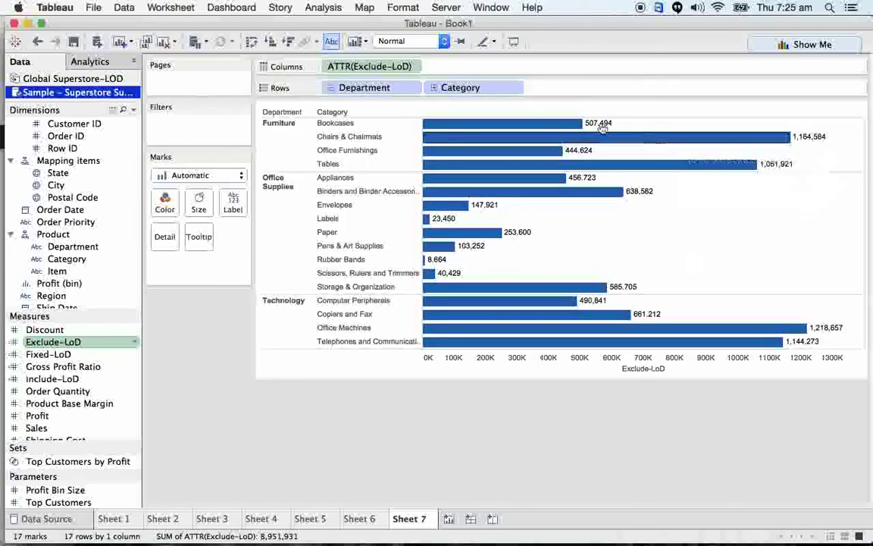
mouse_move(570, 182)
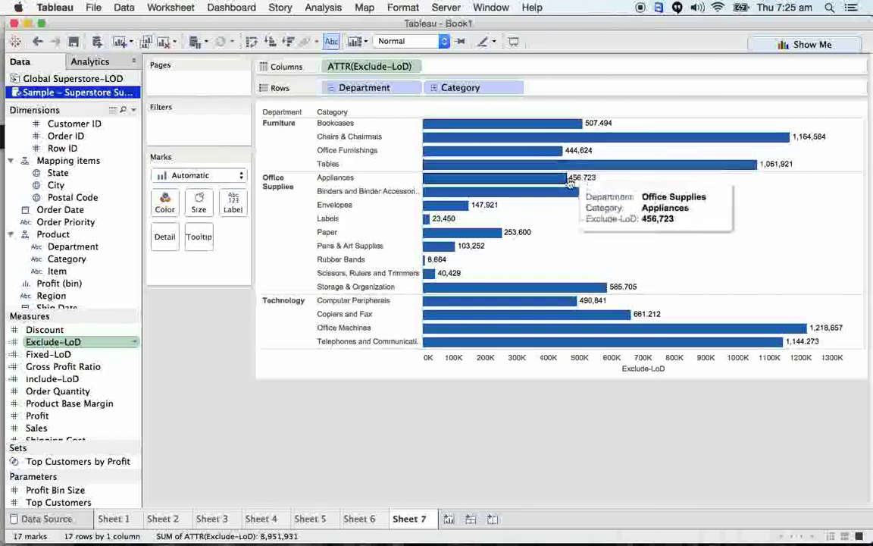
left_click_drag(372, 88, 30, 179)
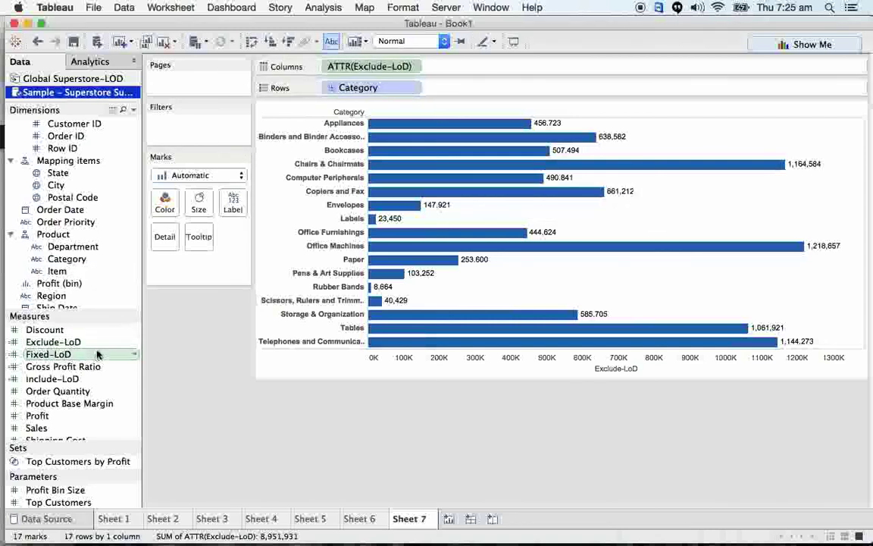
left_click(134, 342)
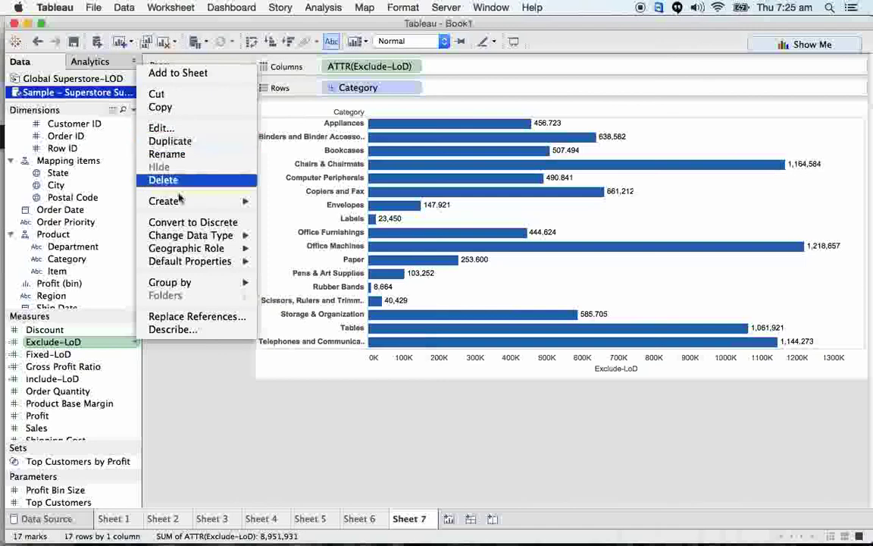
Step: Make Exclude-LoD exclude [Department], [Category], then switch to the conceptual LOD expressions workbook
left_click(179, 128)
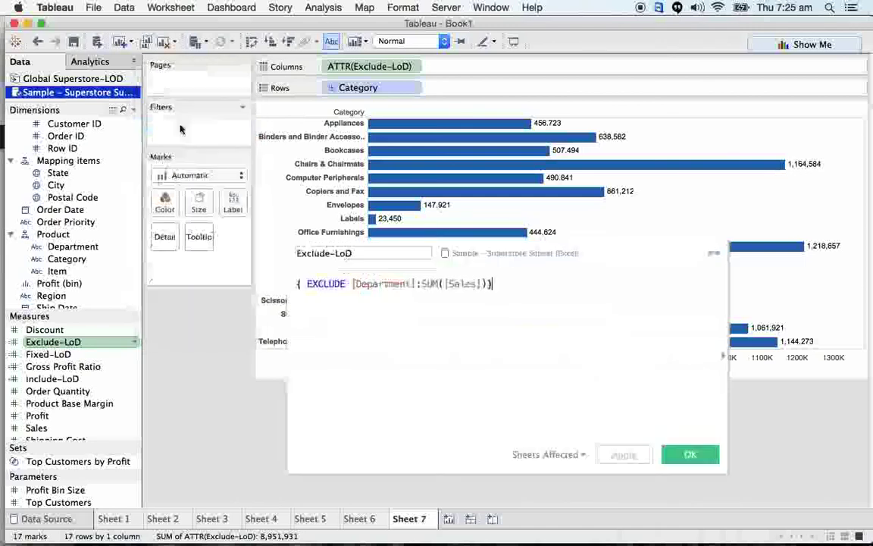
left_click(415, 283)
type(", [Category")
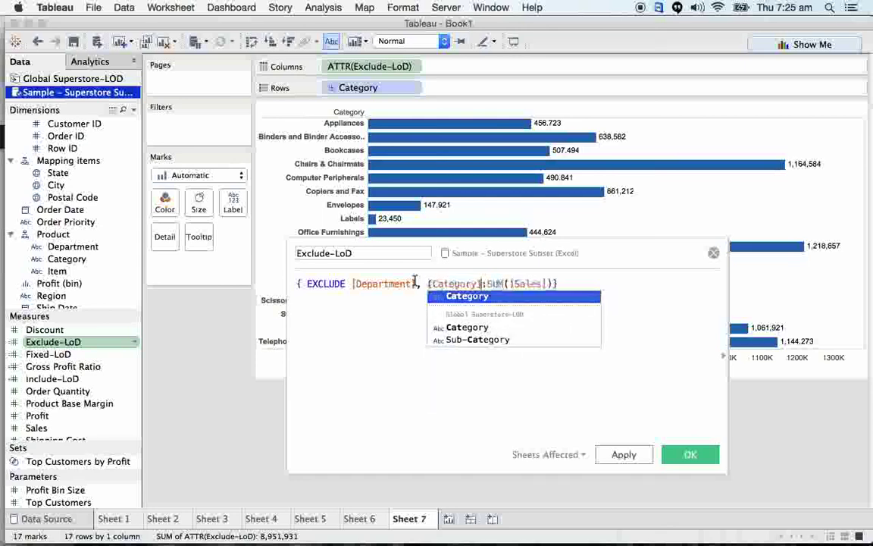
key("Return")
left_click(664, 454)
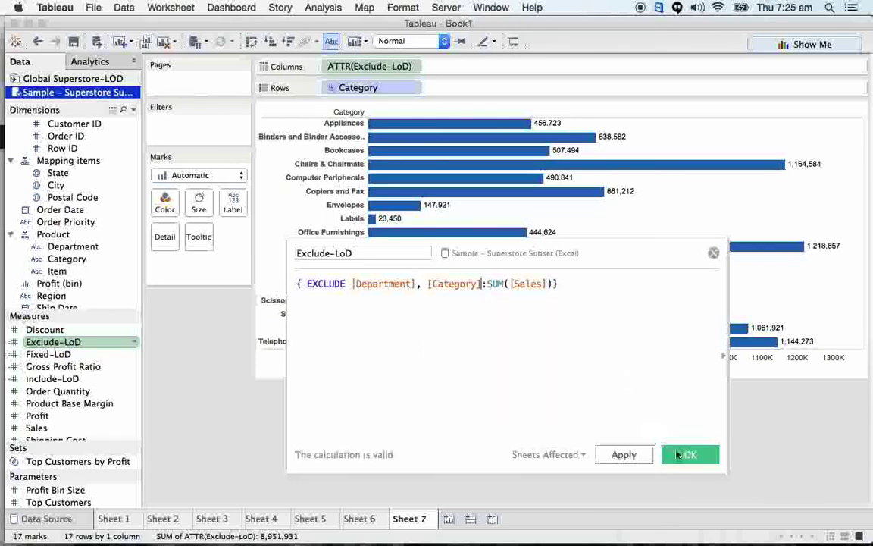
mouse_move(697, 126)
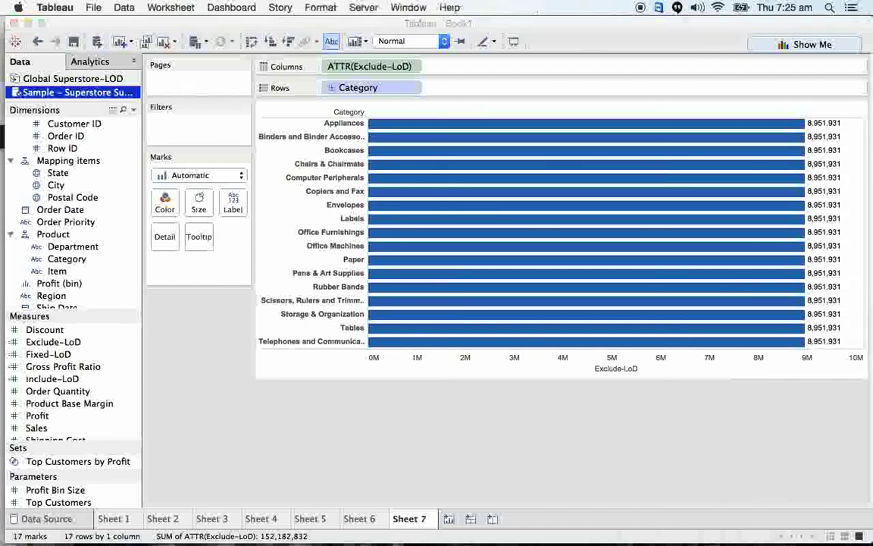
key("super+grave")
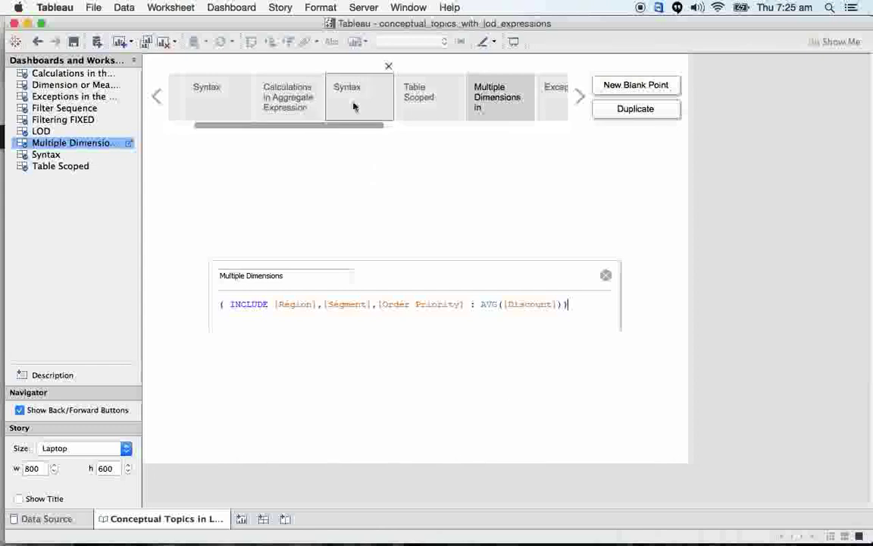
left_click(417, 98)
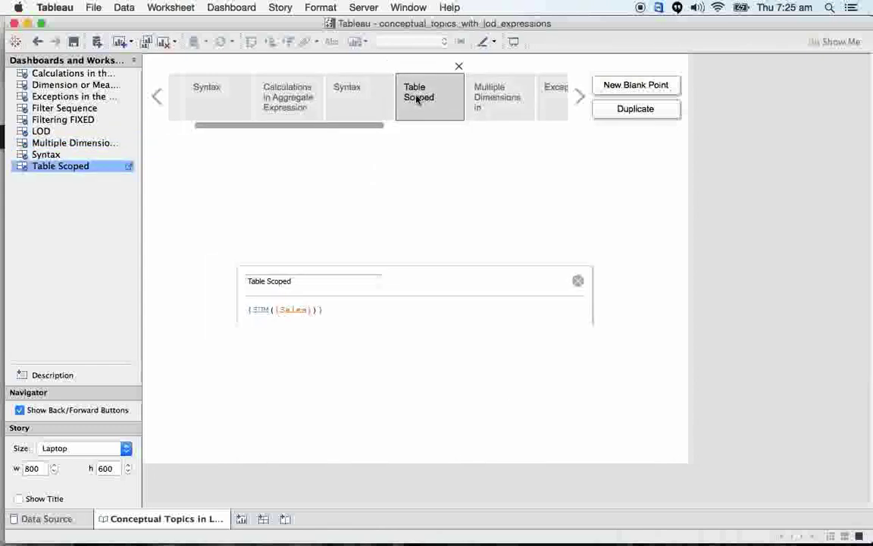
left_click(489, 100)
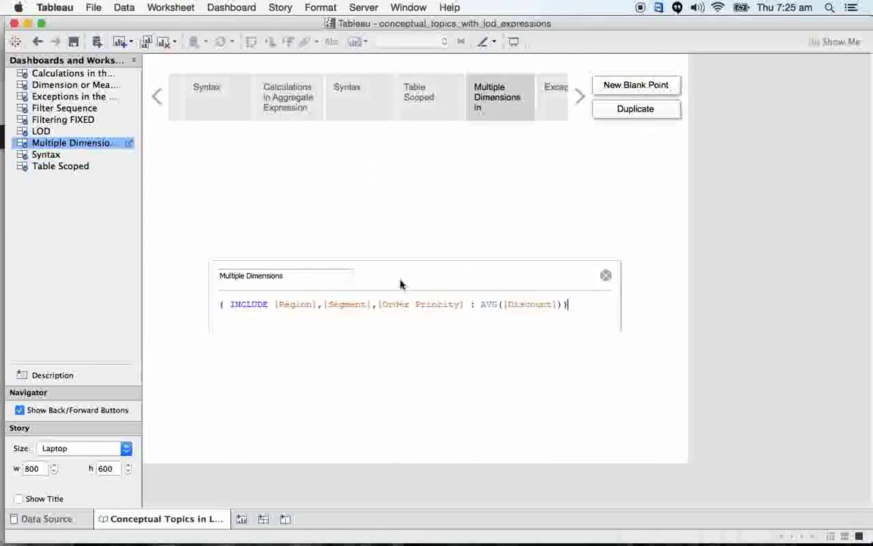
left_click(553, 91)
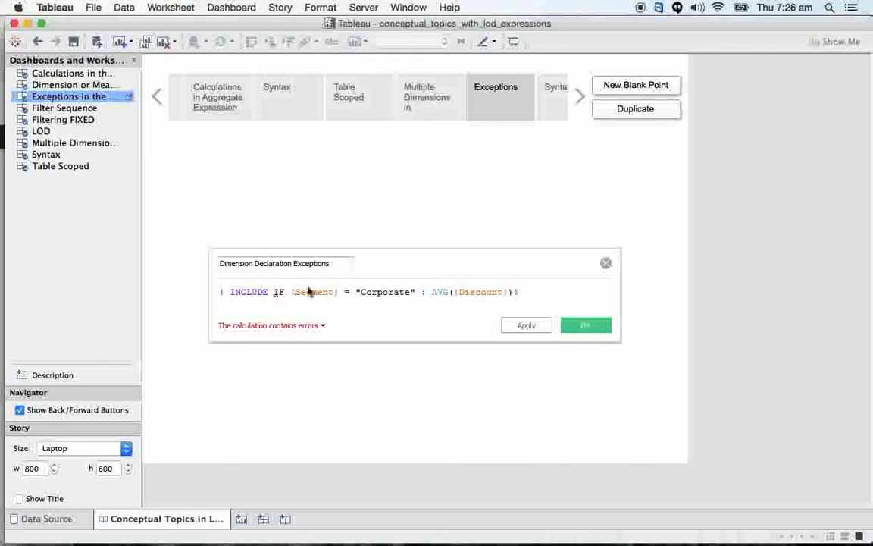
left_click(545, 107)
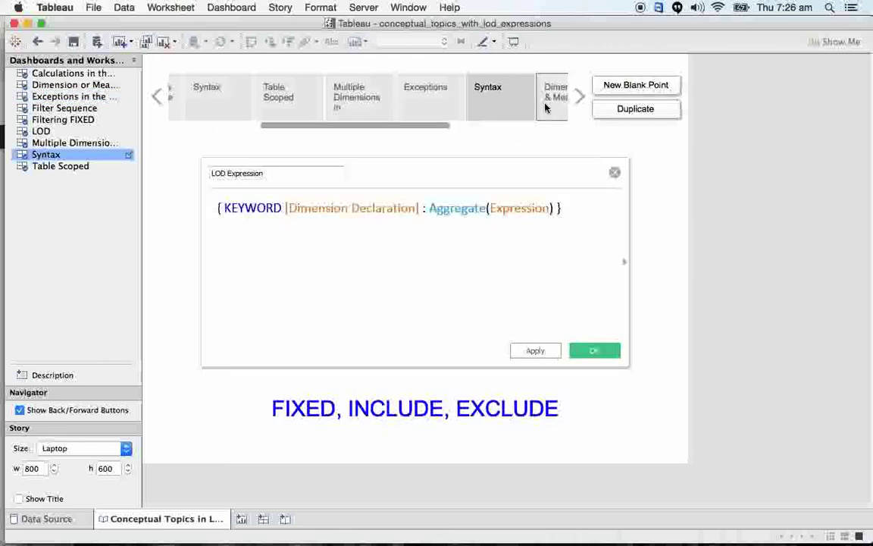
left_click(549, 107)
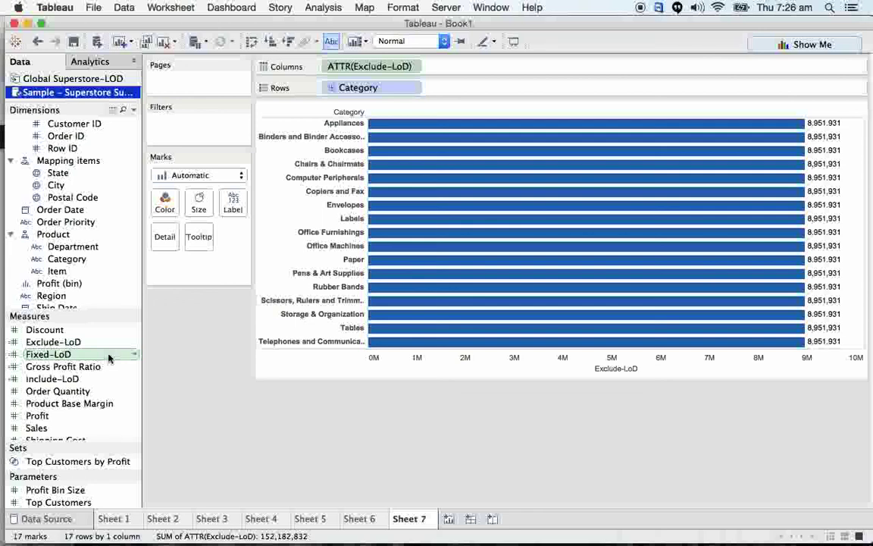
Step: Open the Fixed-LoD editor, select its {FIXED [Department]:SUM([Sales])} formula, and drag Fixed-LoD into the chart
left_click(133, 354)
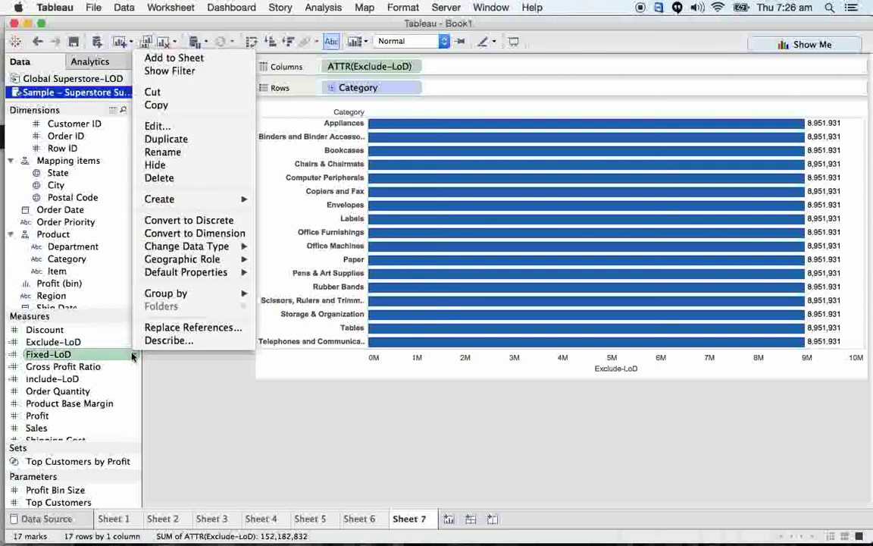
left_click(189, 126)
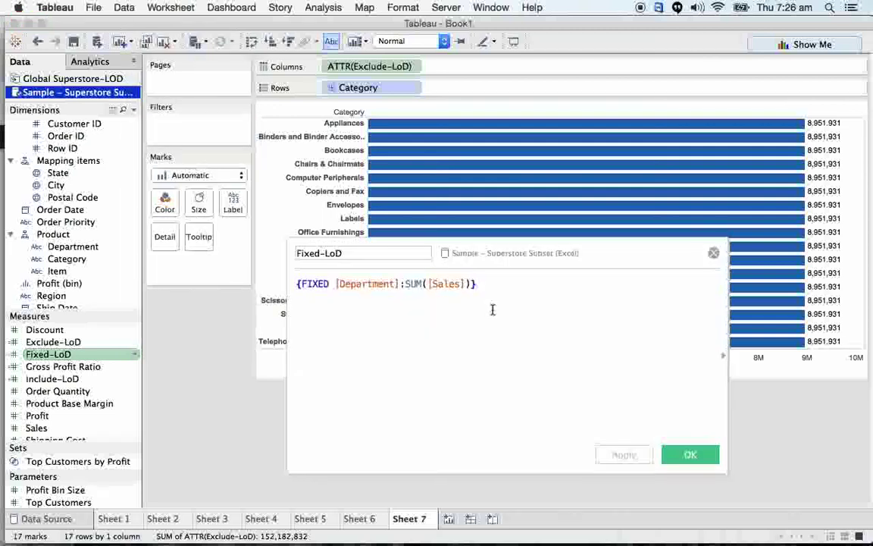
triple_click(297, 282)
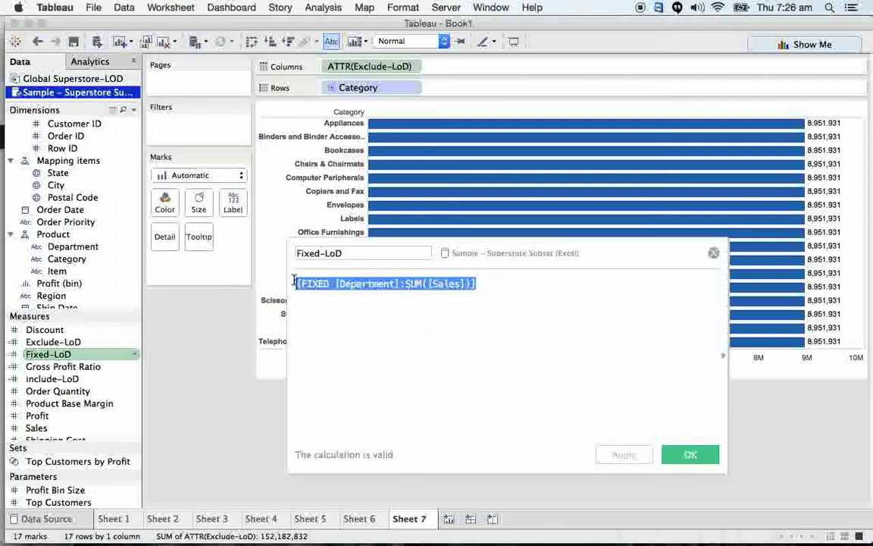
left_click(387, 313)
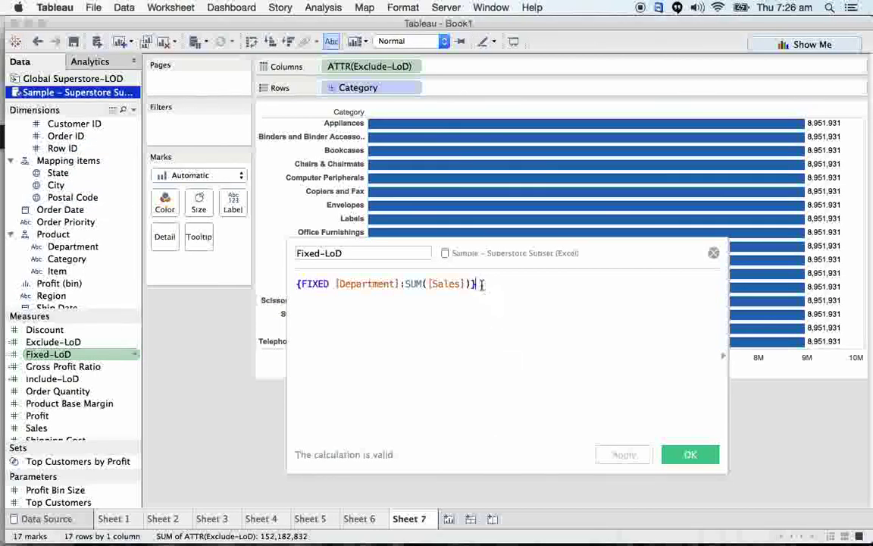
left_click_drag(482, 284, 294, 282)
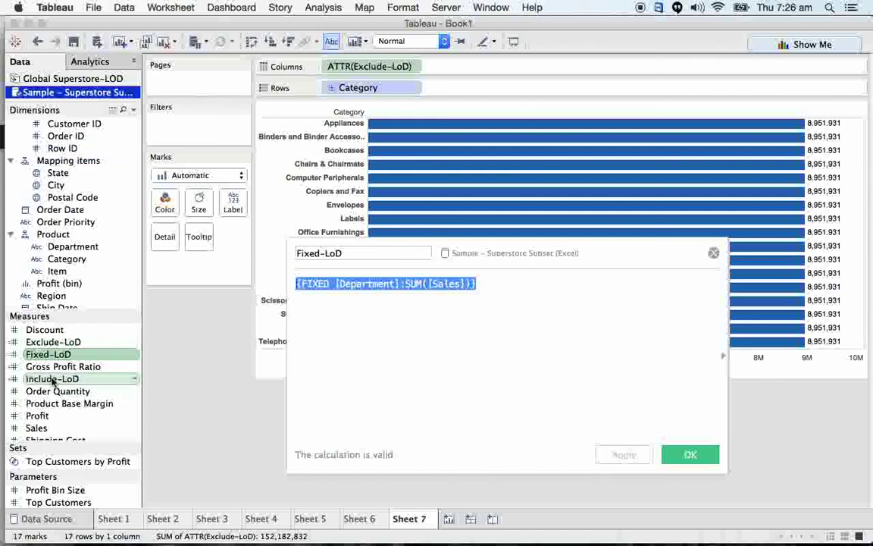
left_click_drag(50, 354, 61, 255)
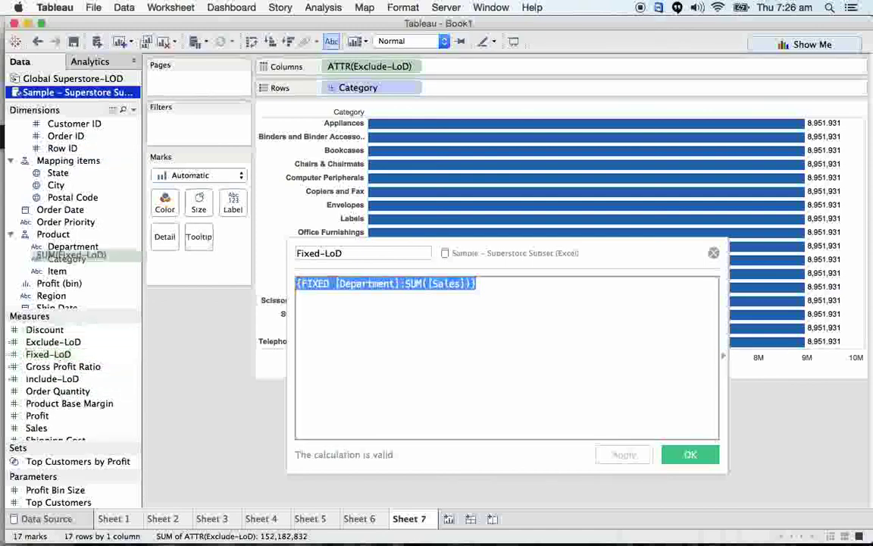